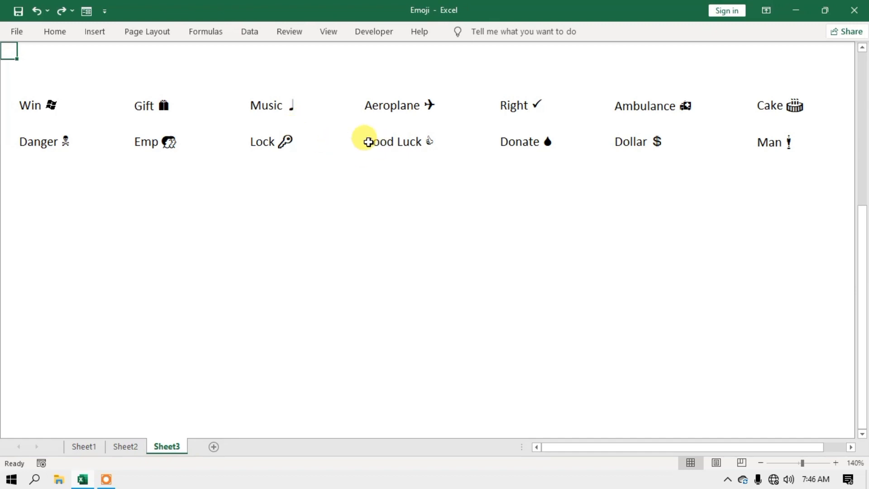
Step: Browse the Insert tab's Shapes gallery, then close it and collapse the ribbon
left_click(79, 36)
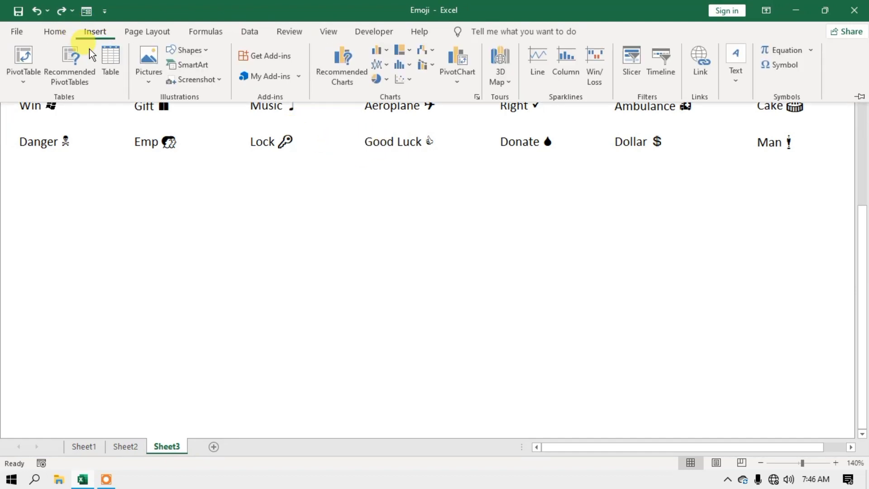
left_click(208, 51)
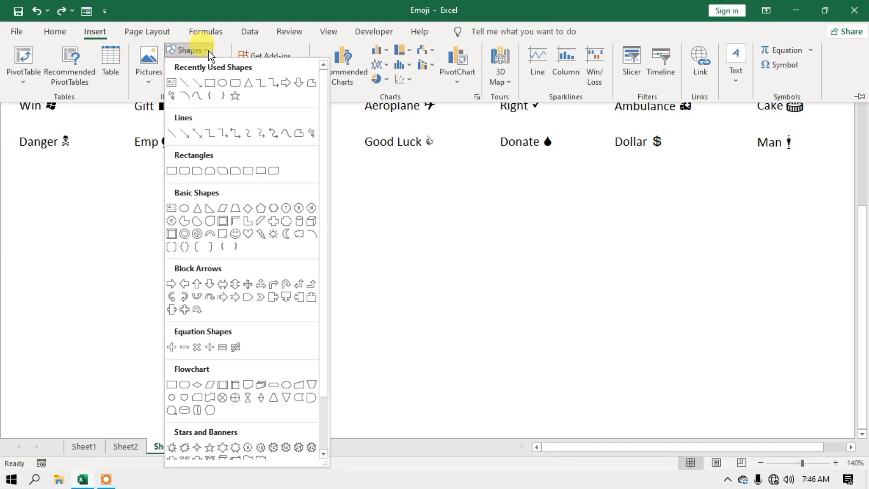
scroll(252, 229, "down", 3)
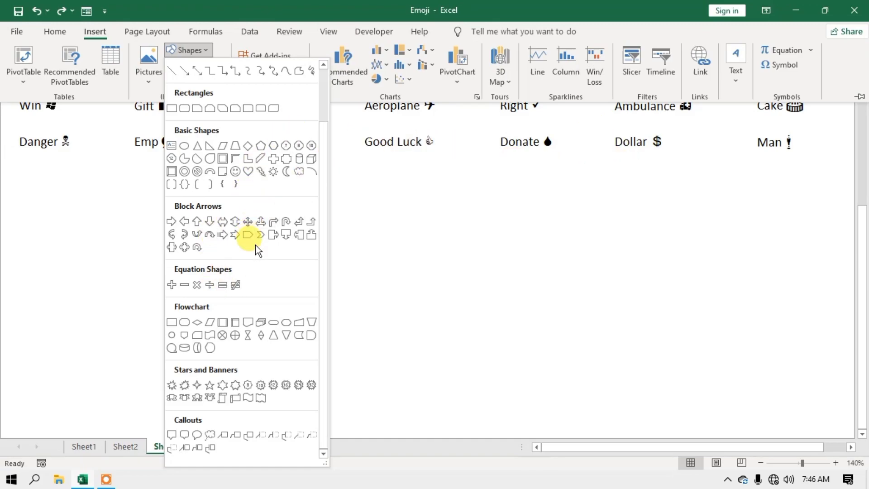
scroll(258, 244, "up", 3)
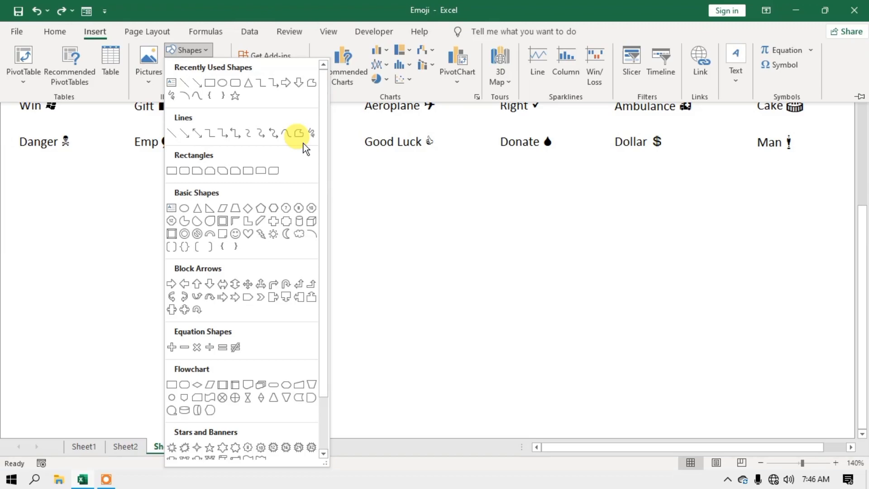
left_click(203, 50)
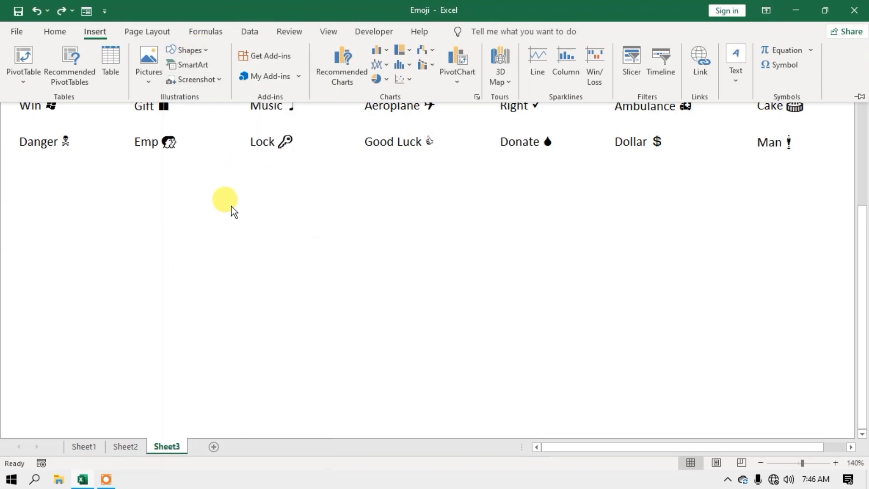
key("ctrl+F1")
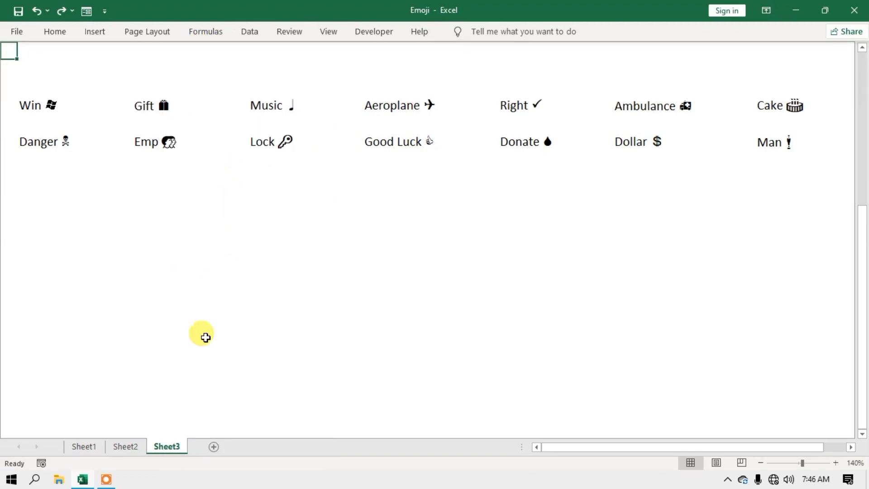
Step: Switch to Sheet2 and scroll down and back up through its A–Z symbol-font chart
left_click(129, 447)
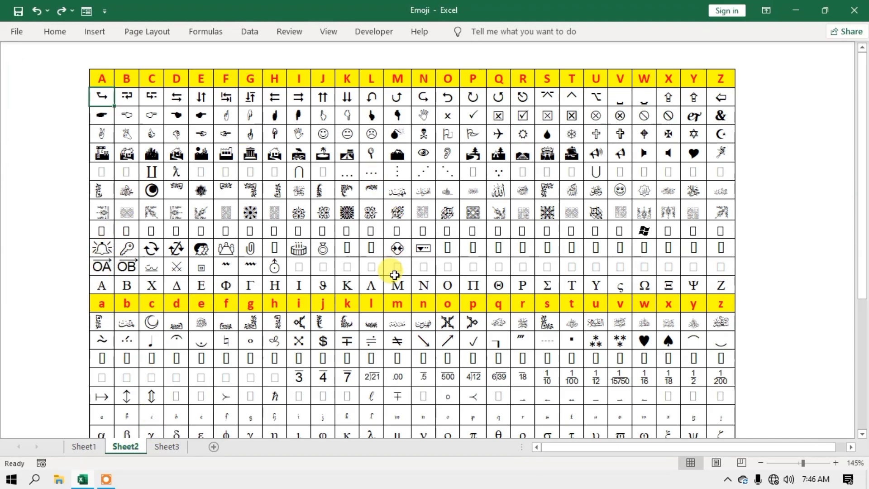
scroll(395, 275, "down", 1)
scroll(395, 275, "down", 2)
scroll(393, 275, "down", 1)
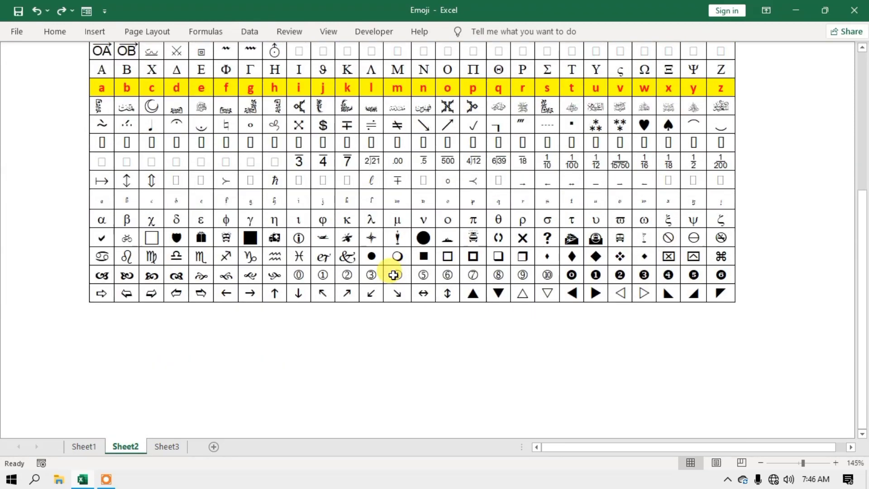
scroll(227, 231, "up", 4)
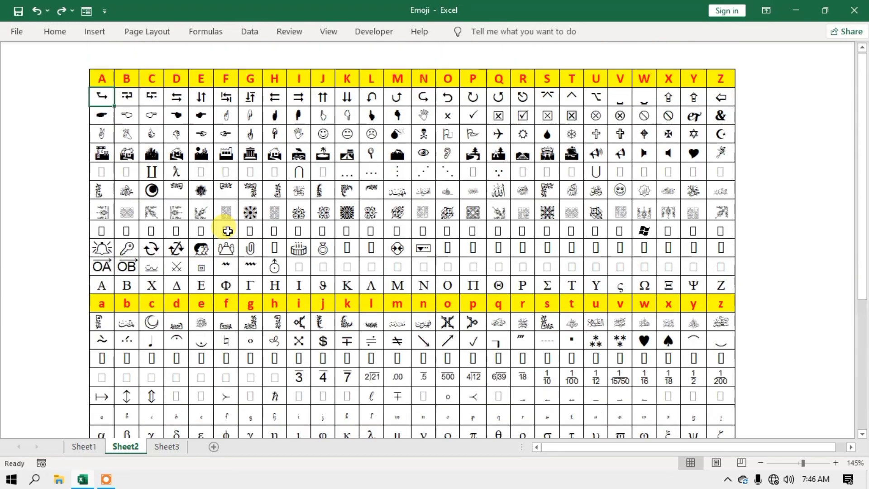
scroll(126, 159, "up", 1)
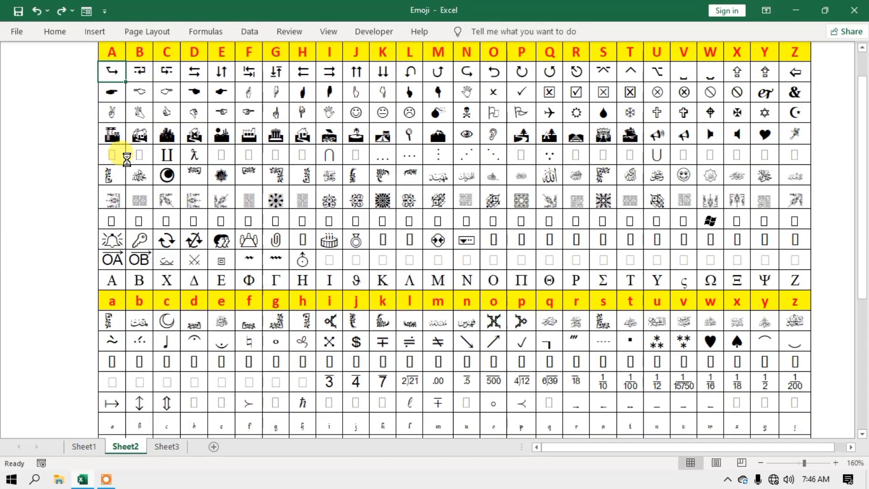
scroll(127, 158, "up", 1)
scroll(127, 158, "up", 1)
scroll(127, 158, "up", 1)
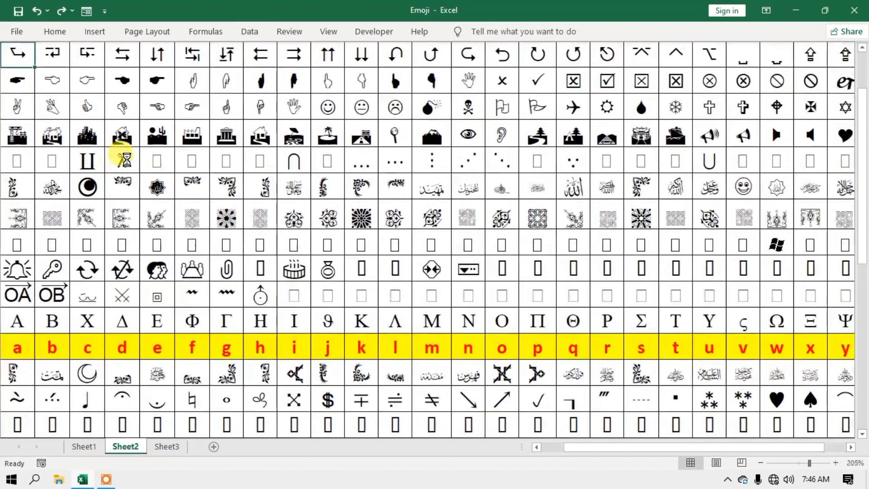
scroll(127, 159, "up", 1)
scroll(127, 158, "up", 1)
scroll(127, 159, "up", 1)
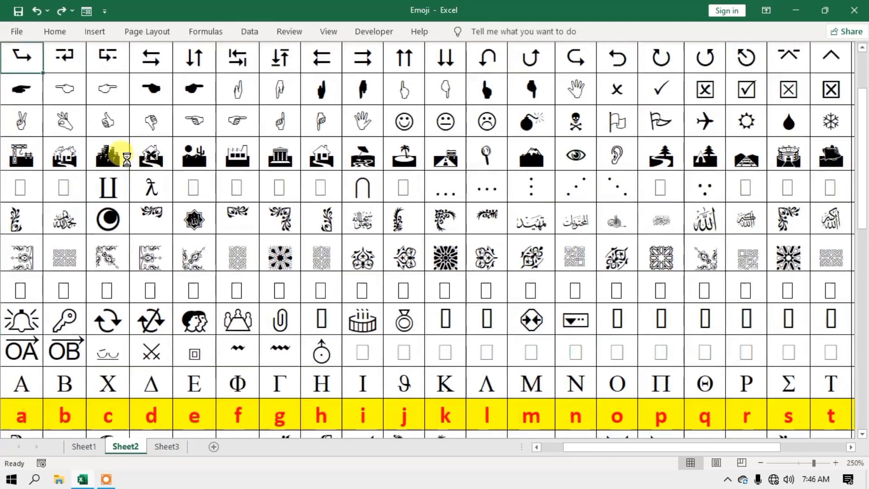
scroll(126, 159, "up", 1)
scroll(127, 159, "up", 1)
scroll(127, 158, "up", 1)
scroll(126, 158, "up", 1)
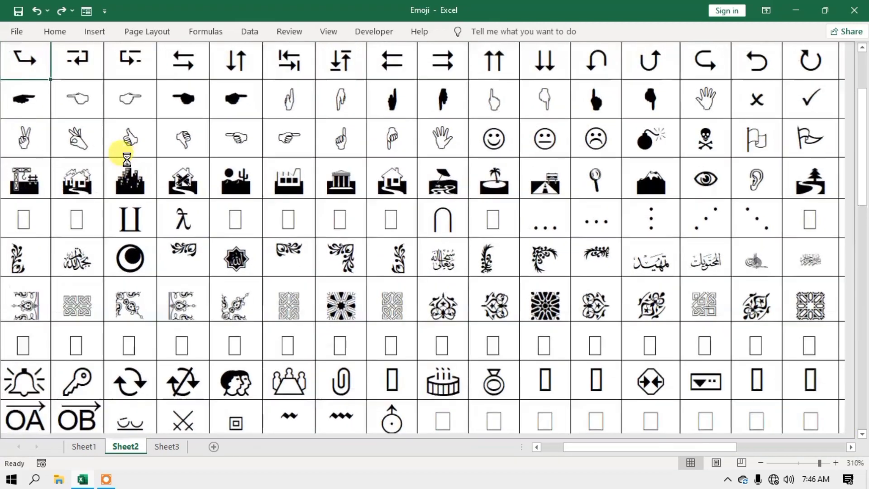
scroll(127, 159, "up", 2)
scroll(126, 158, "up", 1)
scroll(126, 158, "up", 1)
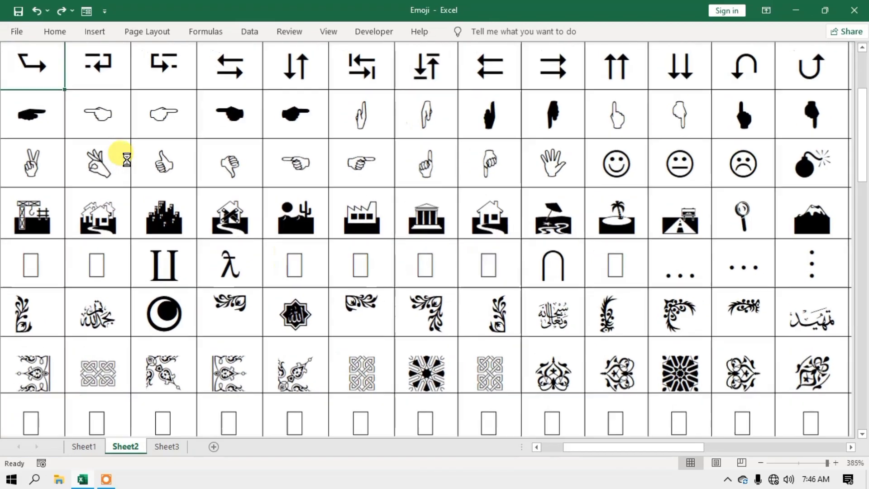
scroll(126, 159, "up", 2)
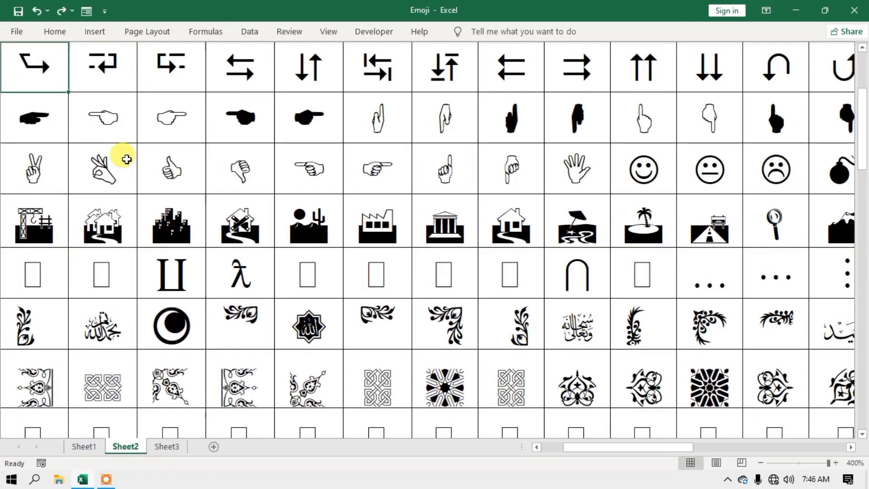
scroll(127, 159, "up", 1)
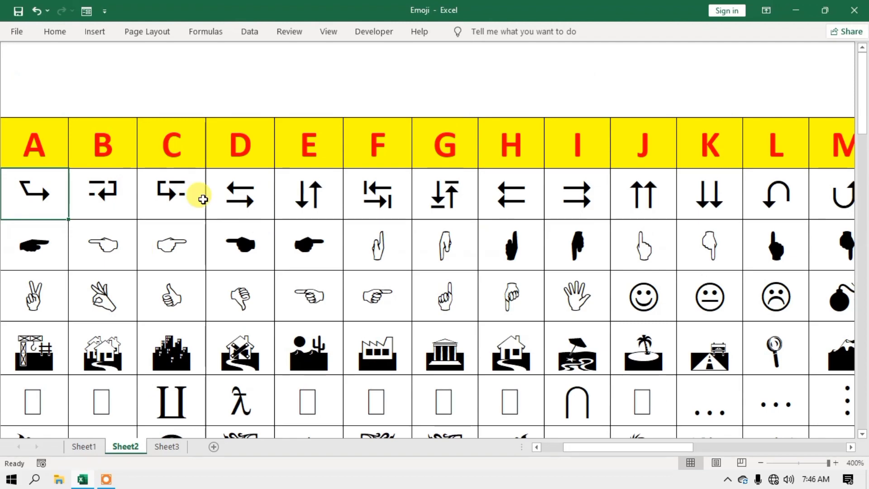
left_click_drag(601, 447, 586, 447)
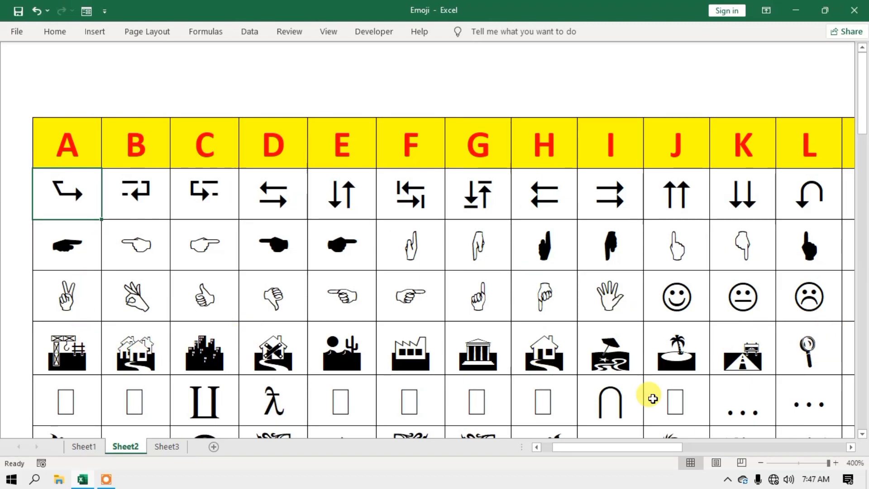
left_click_drag(655, 447, 721, 448)
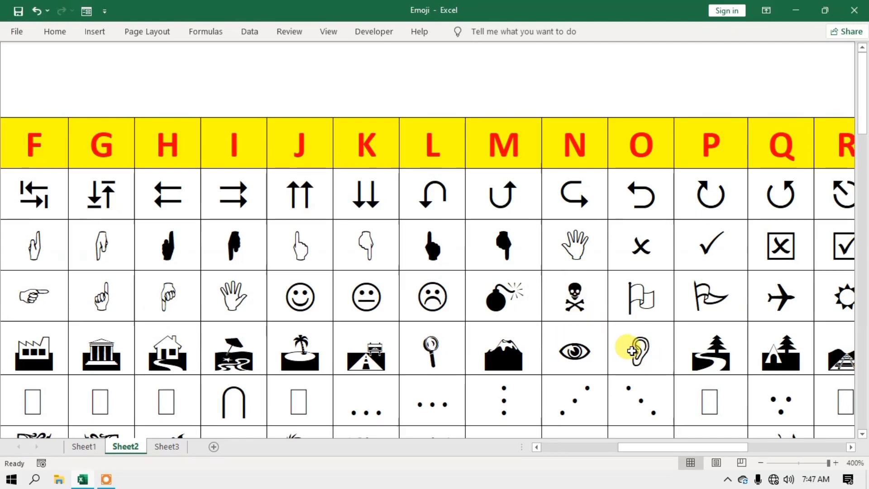
left_click_drag(640, 447, 671, 441)
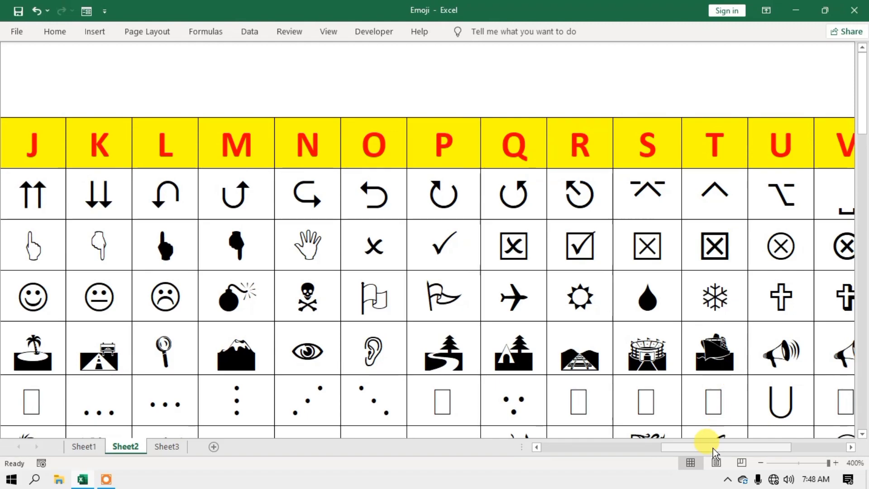
left_click_drag(713, 448, 736, 448)
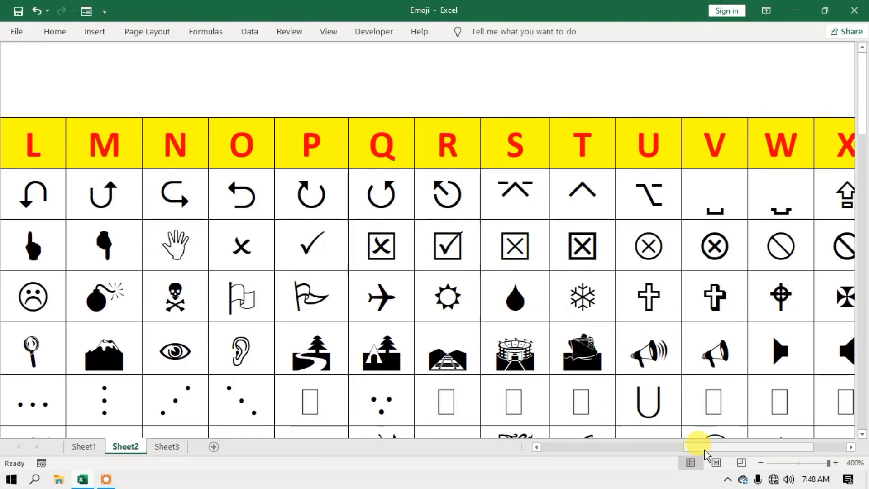
left_click_drag(709, 448, 734, 448)
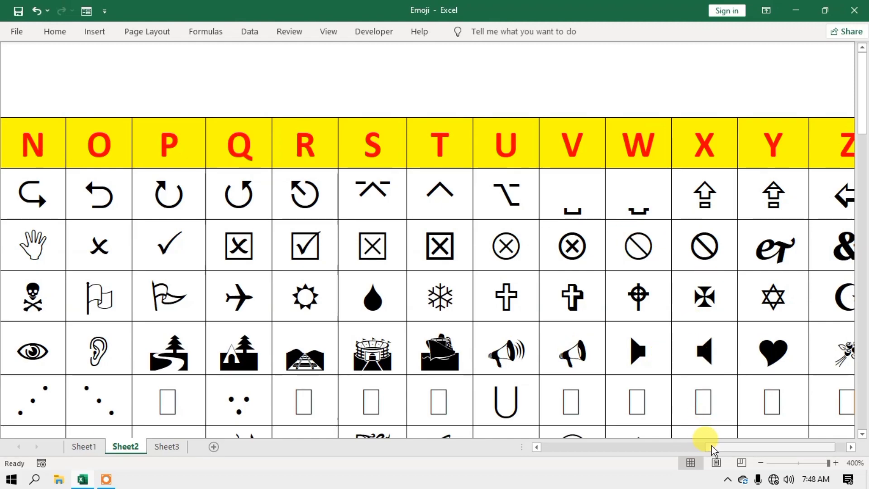
left_click_drag(712, 448, 737, 449)
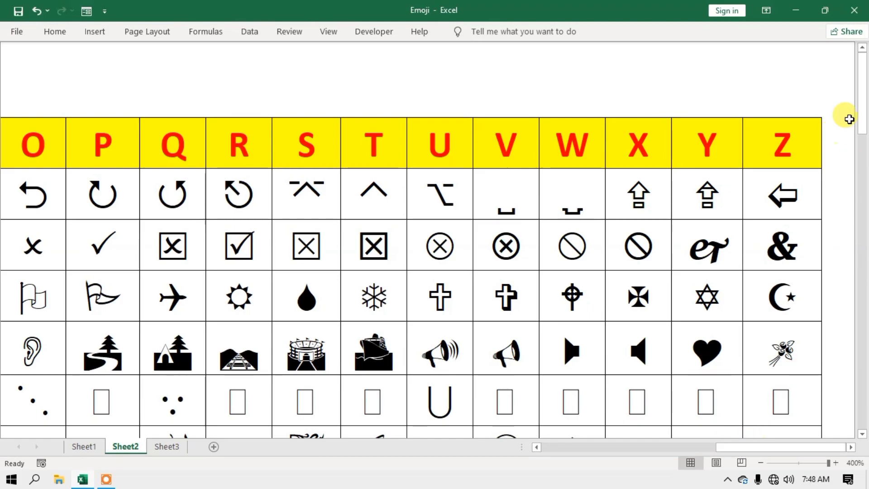
left_click_drag(865, 82, 860, 164)
Step: Scroll Sheet2 to the yellow lowercase a–z row and the fraction, Greek, zodiac and arrow rows
left_click_drag(754, 449, 738, 449)
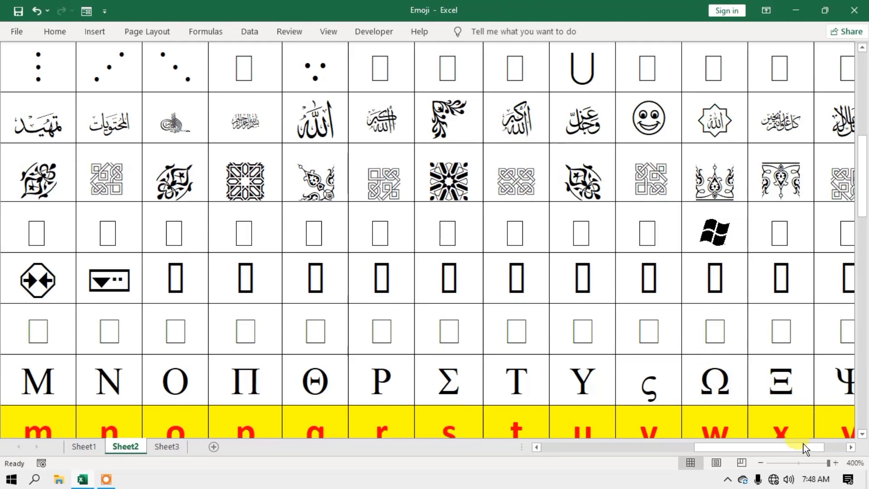
left_click_drag(799, 449, 675, 469)
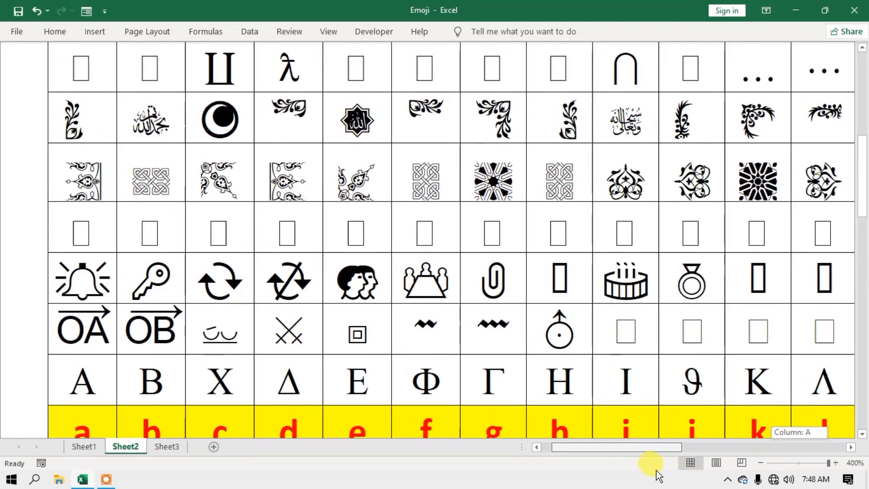
left_click_drag(675, 469, 656, 471)
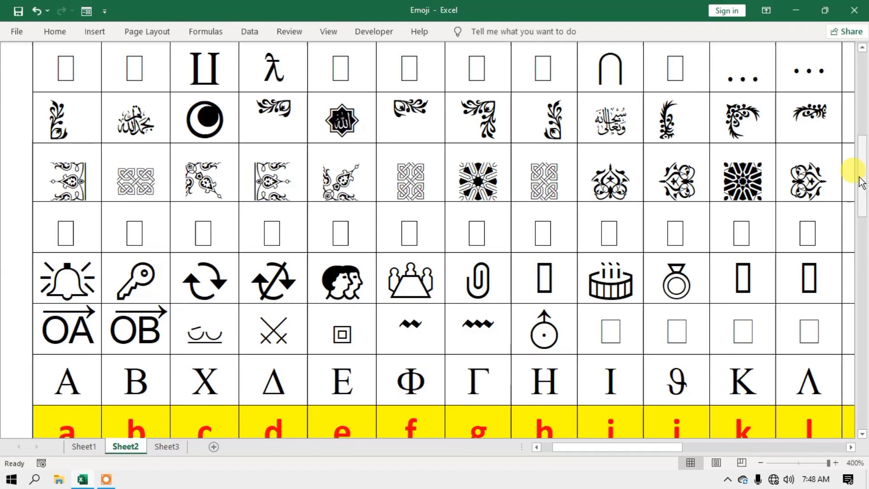
left_click_drag(861, 183, 861, 277)
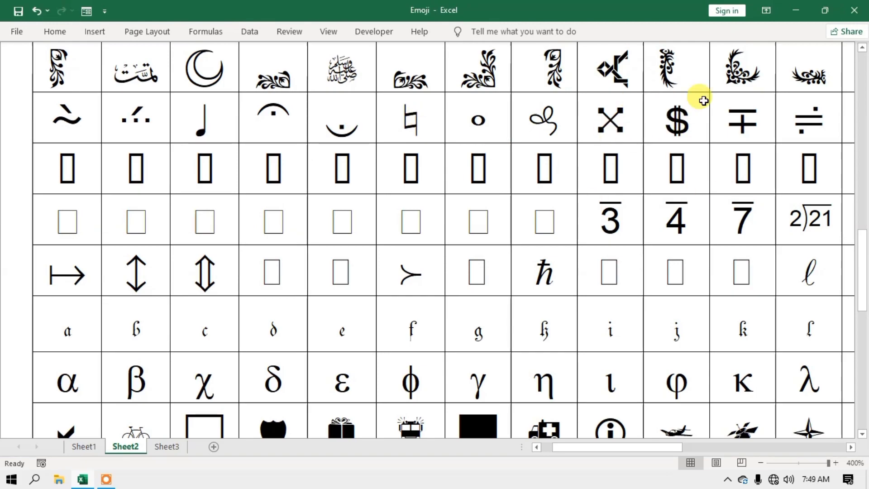
left_click_drag(602, 447, 689, 451)
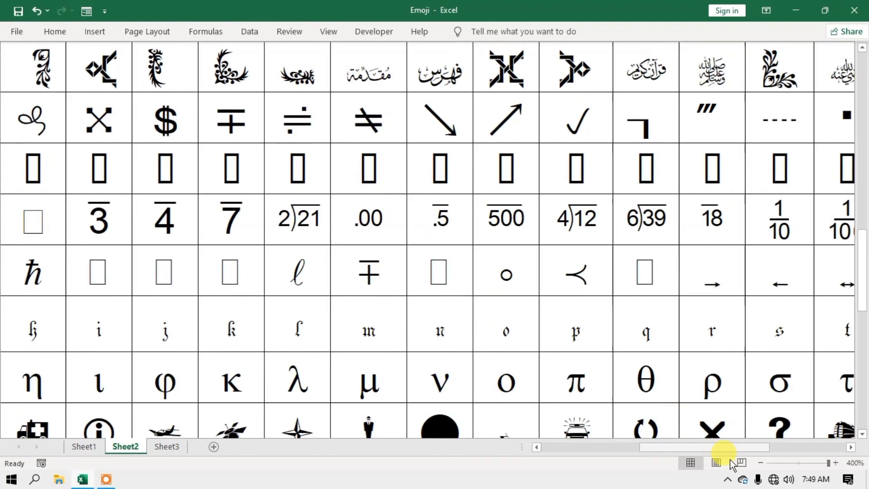
left_click_drag(712, 448, 804, 452)
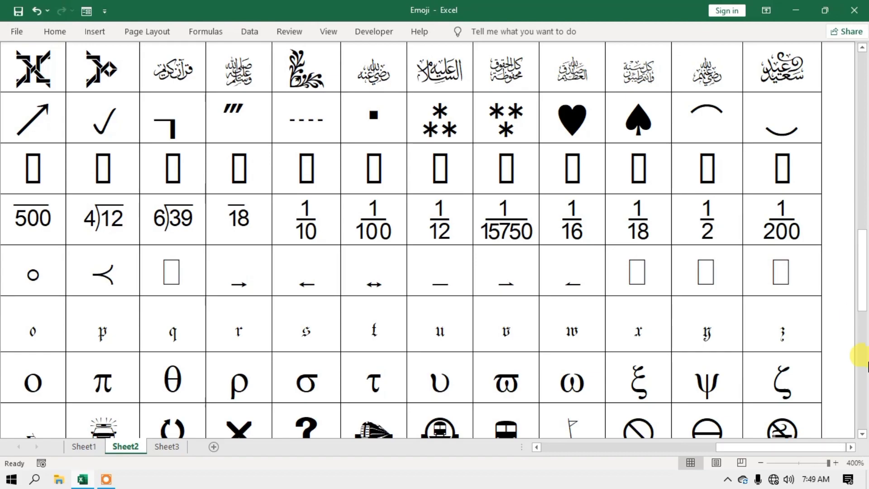
mouse_move(862, 237)
left_mouse_down()
mouse_move(865, 304)
mouse_move(863, 297)
left_mouse_up()
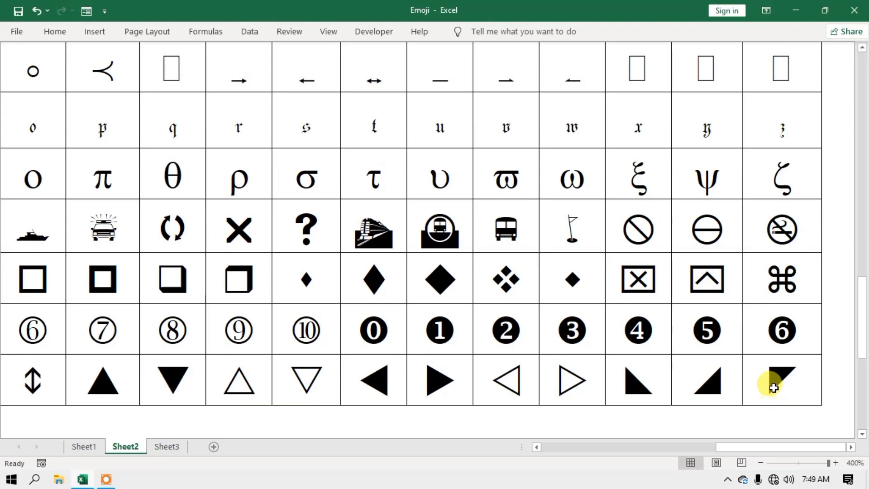
left_click_drag(800, 451, 777, 453)
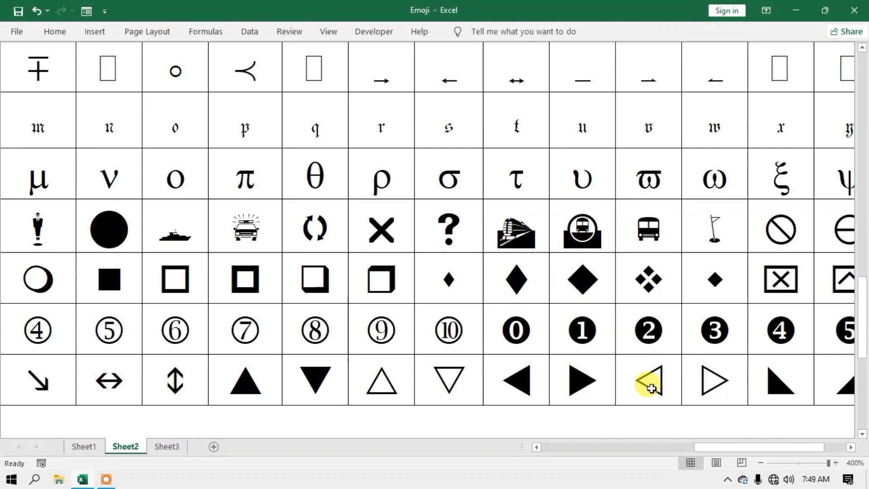
left_click_drag(739, 443, 620, 446)
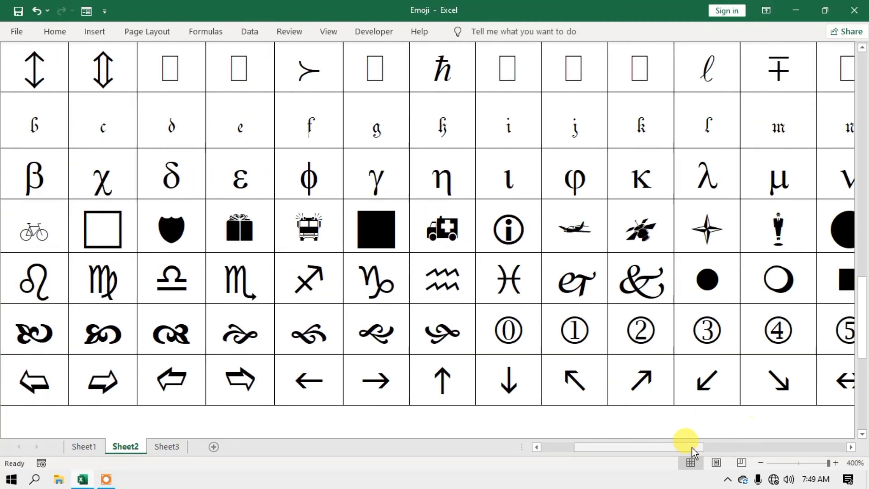
mouse_move(668, 447)
left_mouse_down()
mouse_move(646, 447)
mouse_move(832, 440)
mouse_move(803, 471)
left_mouse_up()
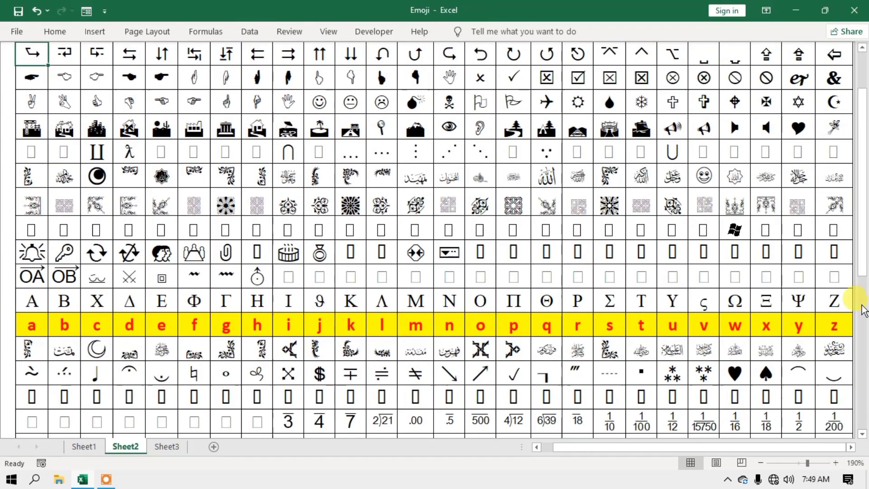
Step: Scroll back to the top and step through letters in the uppercase header row
left_click_drag(857, 253, 862, 195)
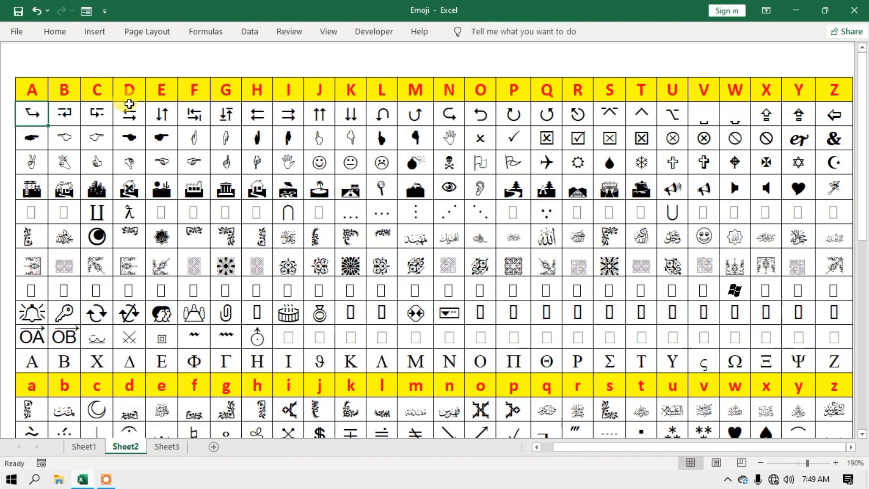
left_click(95, 91)
left_click(131, 90)
key("Right")
key("Right")
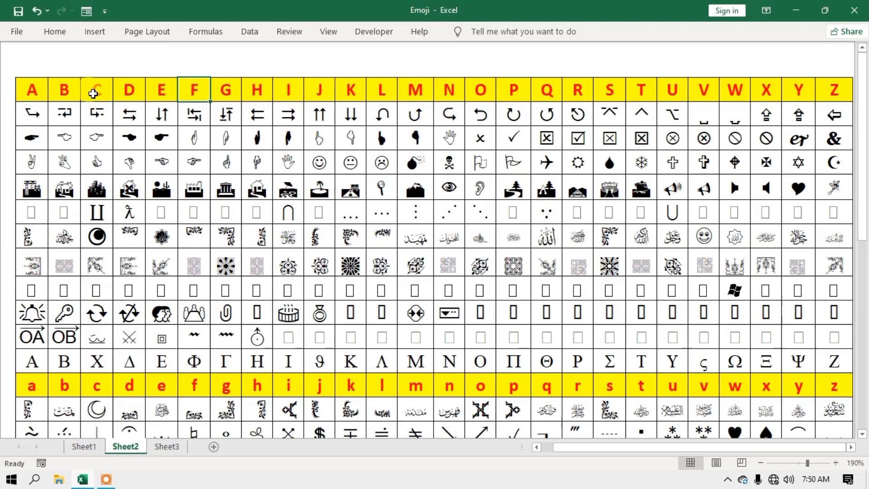
key("Left")
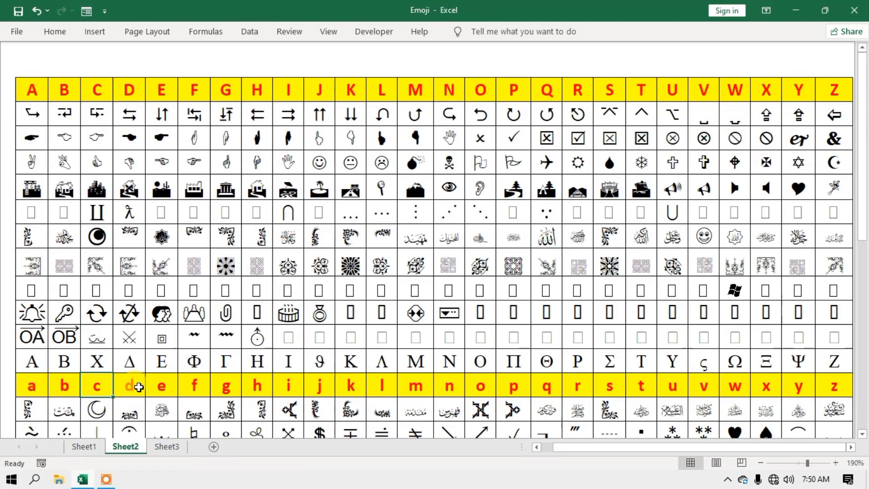
Step: Select the g and k cells in the lowercase row, then expand the ribbon with Ctrl+F1
left_click(226, 385)
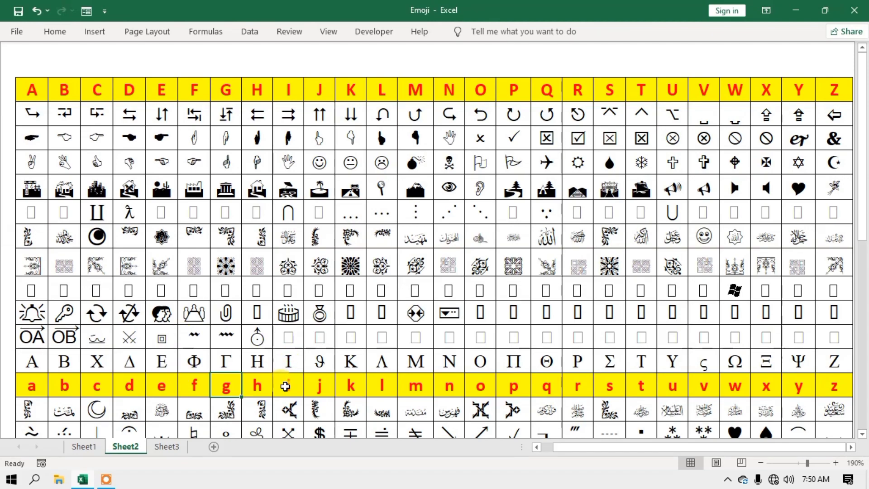
left_click(339, 386)
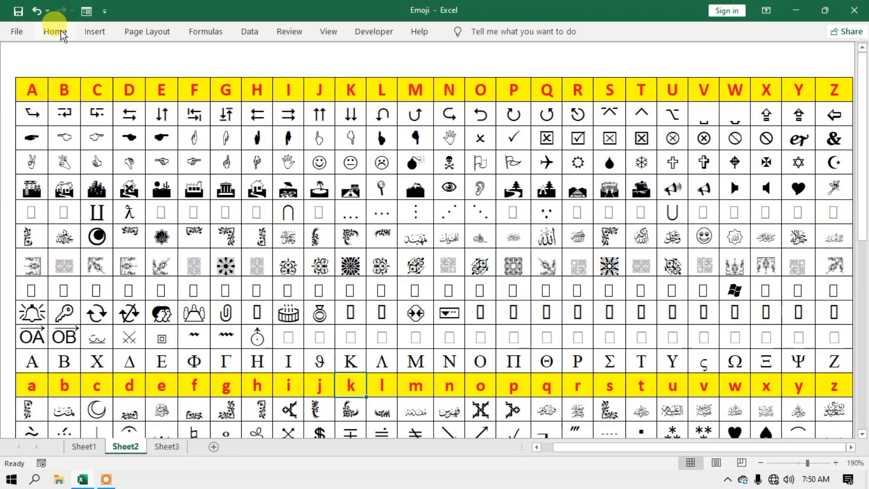
key("ctrl+F1")
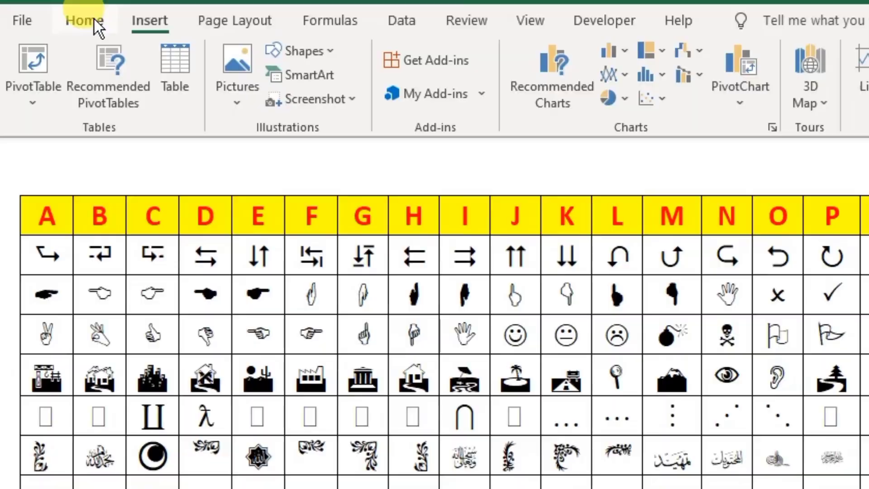
Step: Compare fonts of the frowning-face cell (Wingdings) and the L header (Calibri) on Home
left_click(62, 34)
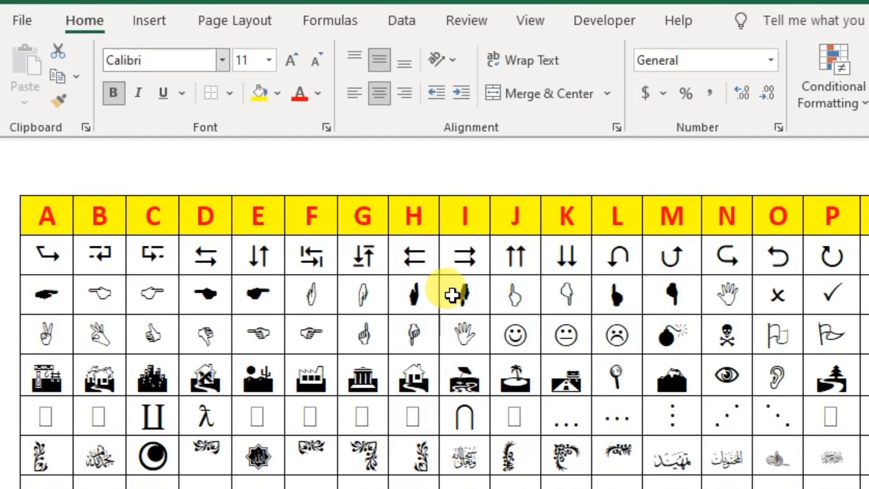
left_click(610, 334)
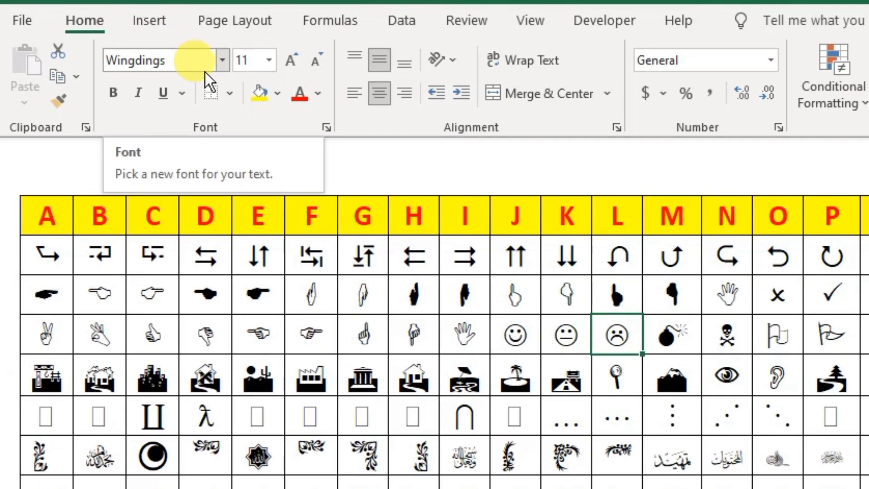
left_click(619, 211)
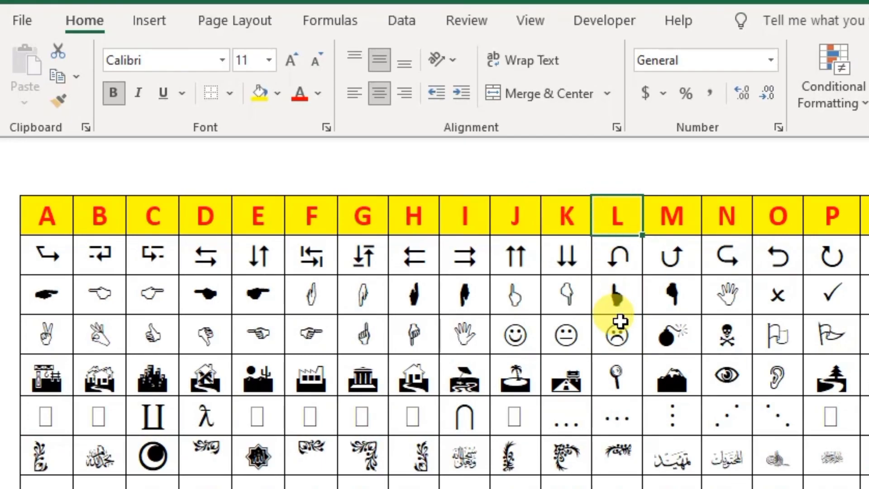
left_click(617, 297)
left_click(619, 335)
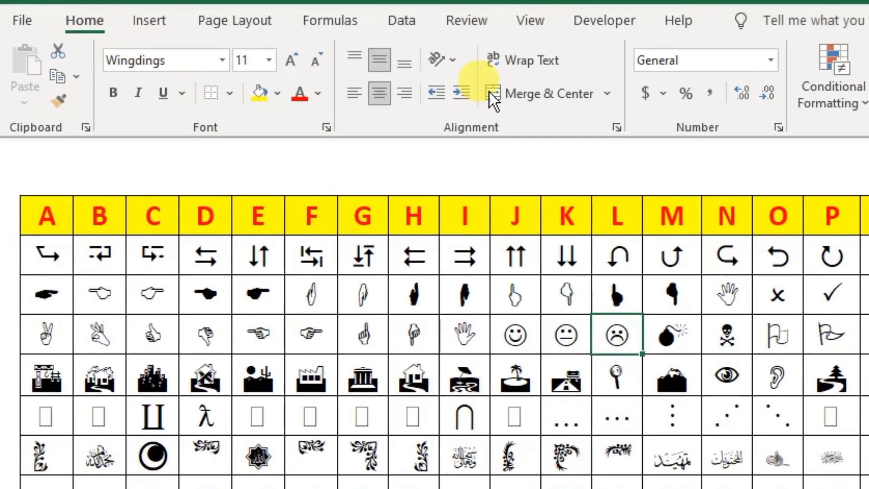
left_click(527, 19)
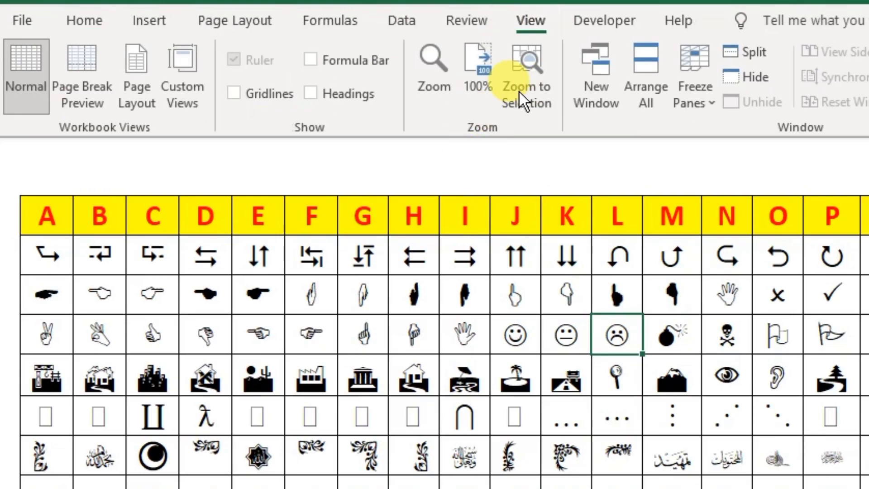
Step: Turn on Gridlines, Headings and the Formula Bar for Sheet2
left_click(254, 94)
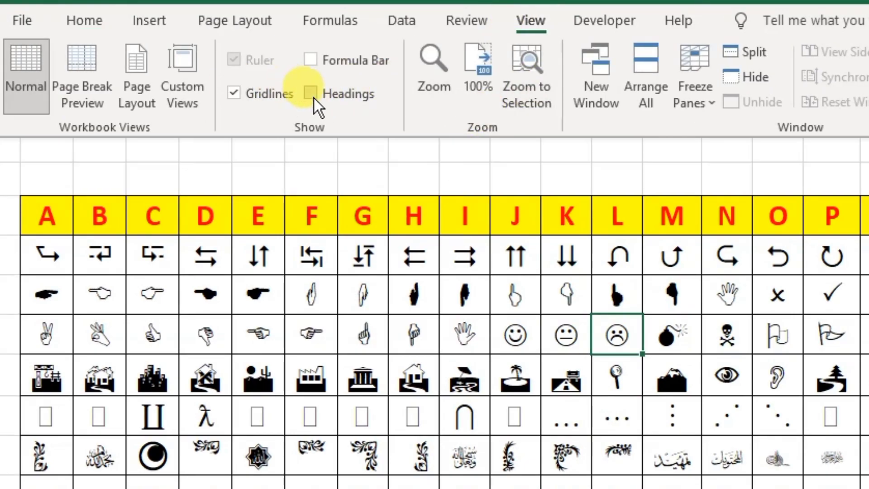
left_click(311, 95)
left_click(312, 60)
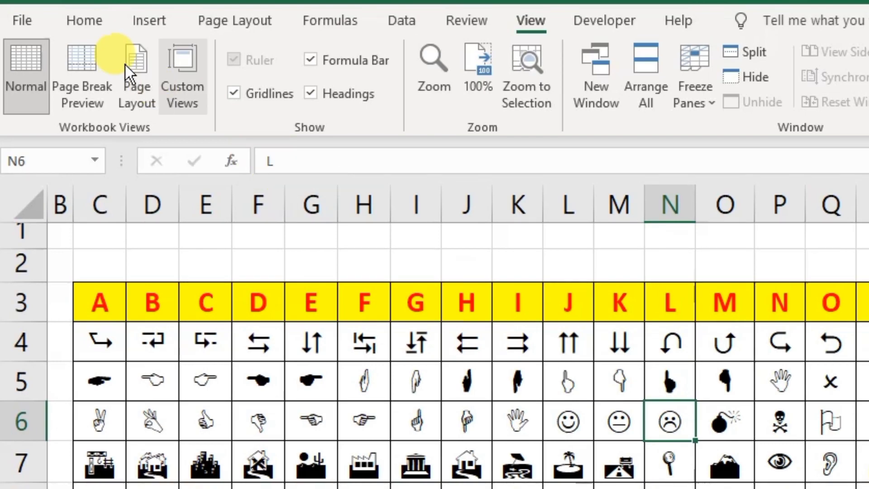
Step: Scroll the Home font list to Wingdings, close it unchanged, and select header cell C3
left_click(80, 23)
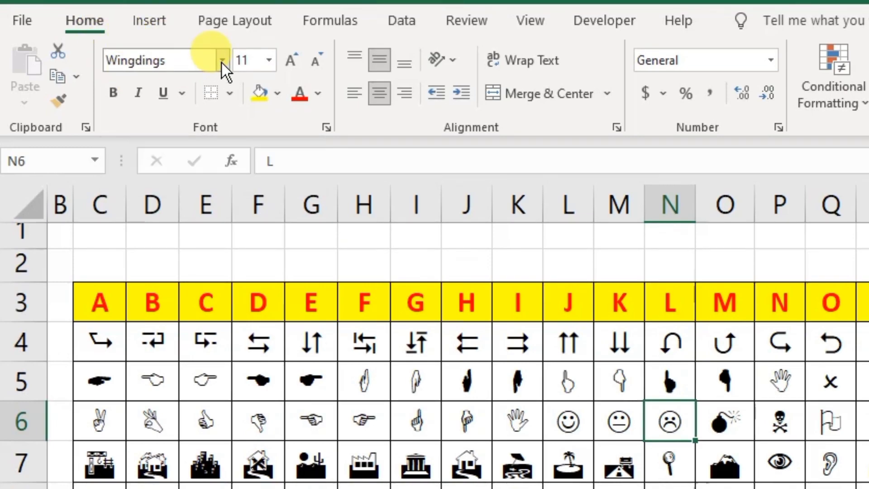
key("alt+h")
key("f")
key("f")
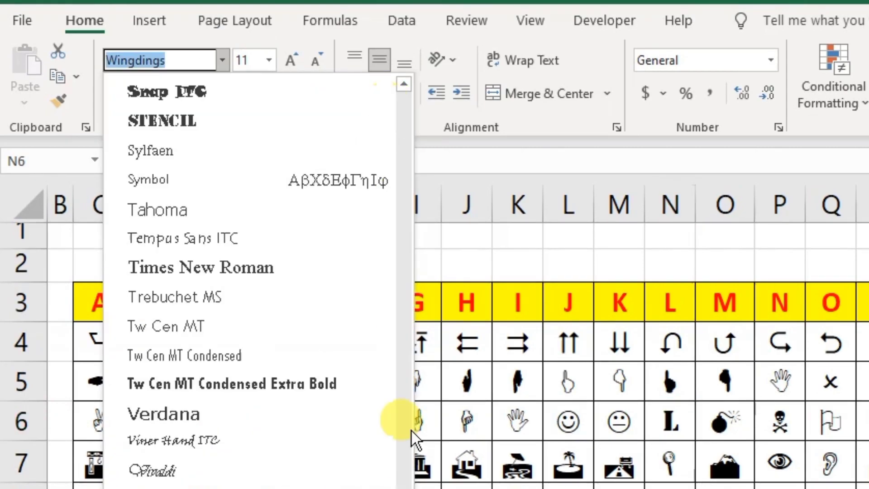
scroll(213, 408, "down", 2)
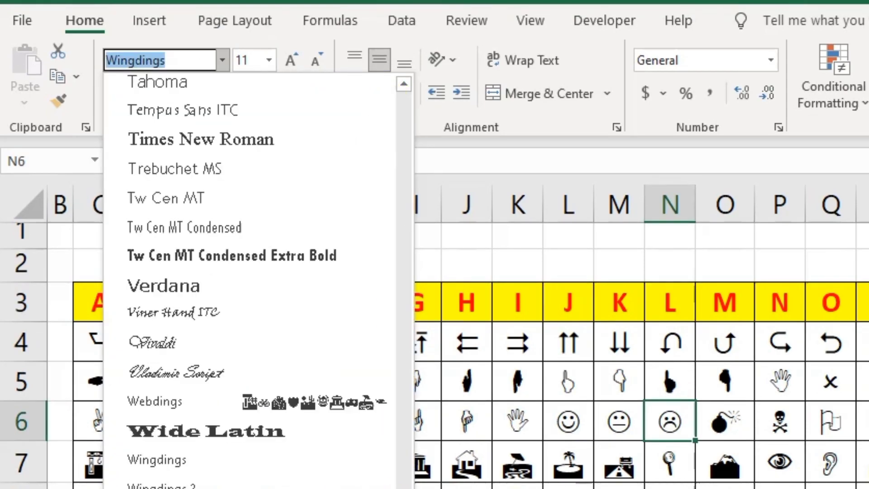
scroll(213, 408, "down", 1)
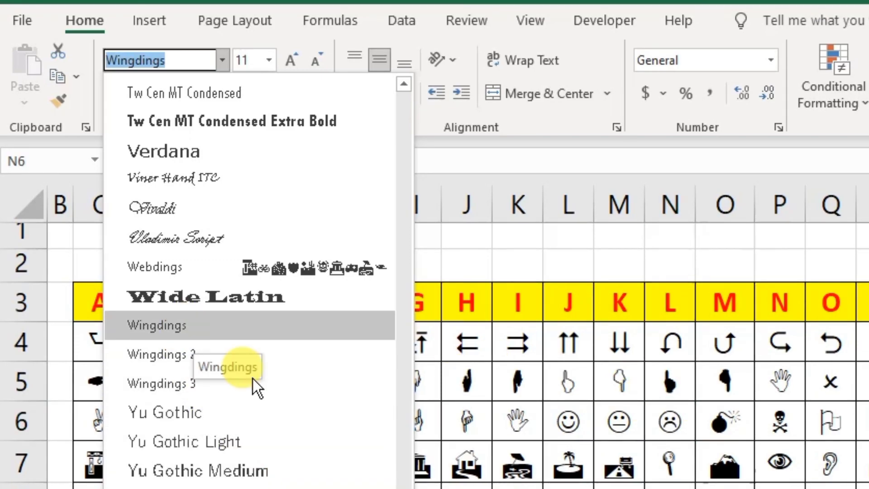
left_click(525, 364)
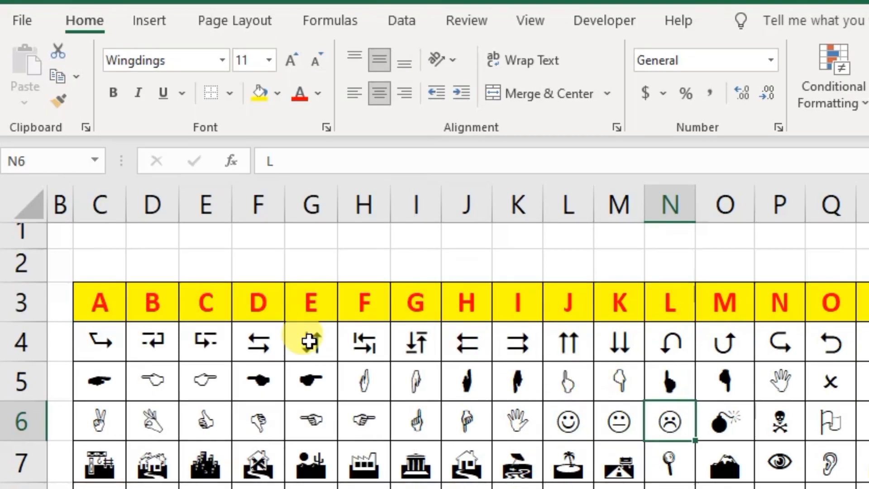
left_click(118, 300)
left_click(172, 299)
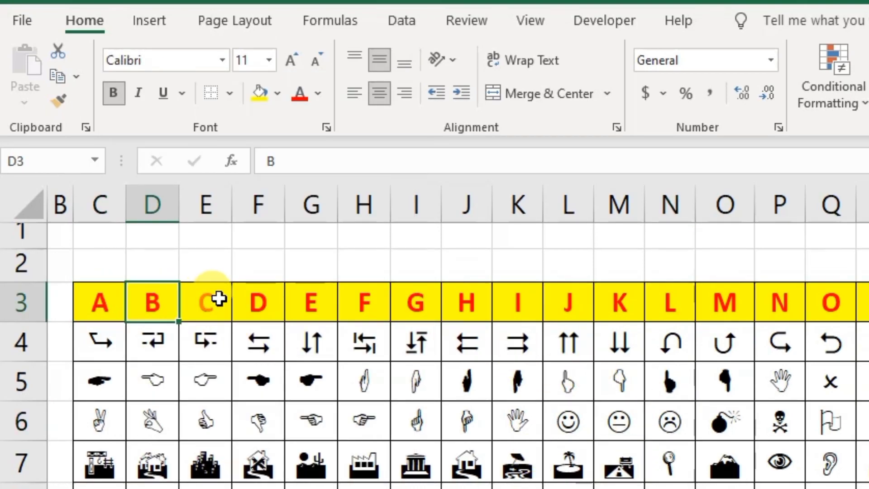
left_click(219, 297)
left_click(258, 299)
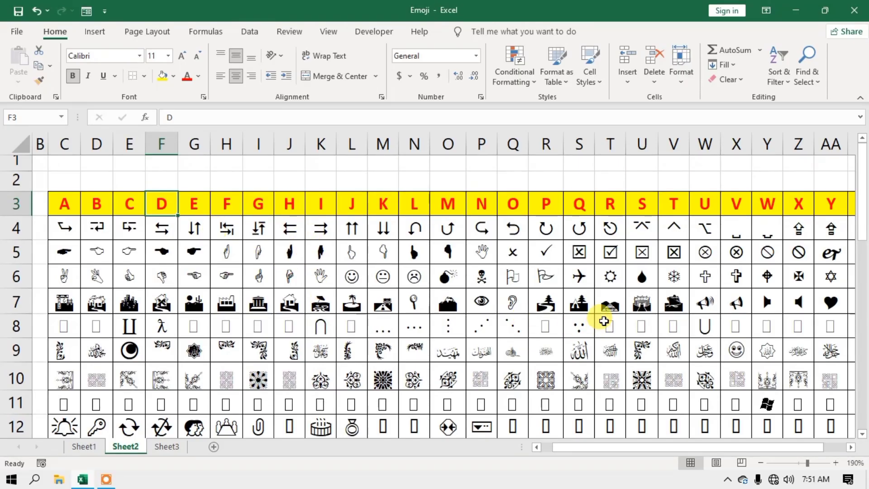
scroll(604, 321, "down", 1, "ctrl")
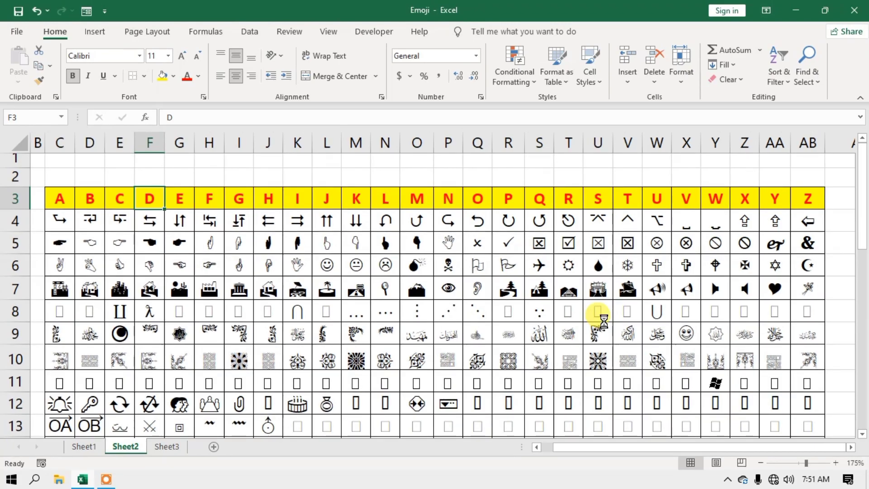
scroll(604, 321, "down", 1, "ctrl")
scroll(625, 423, "down", 1, "ctrl")
scroll(623, 380, "down", 1, "ctrl")
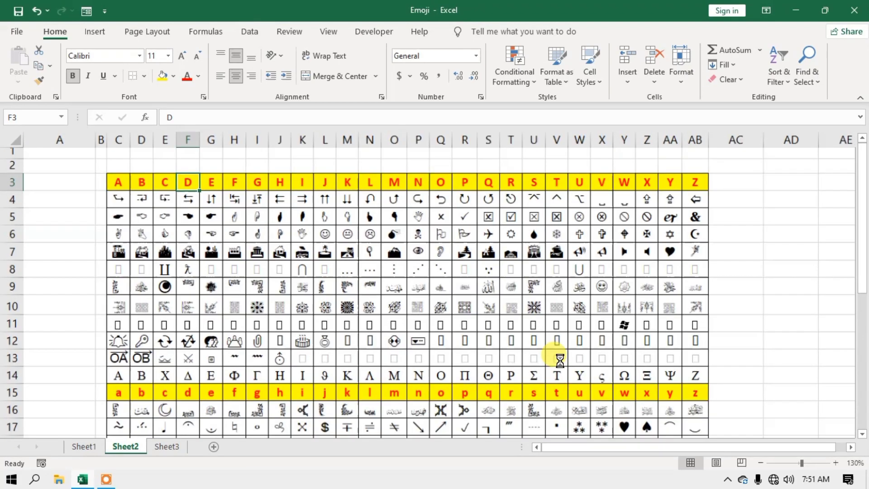
scroll(566, 226, "down", 1, "ctrl")
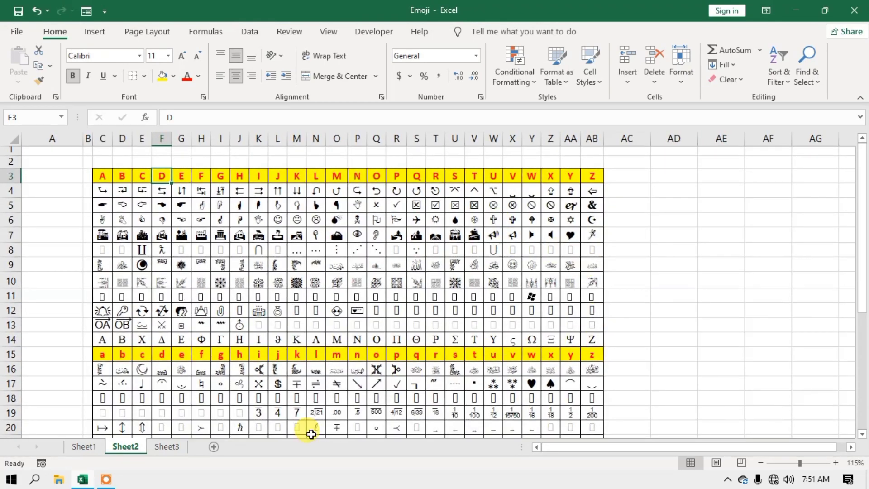
left_click(167, 447)
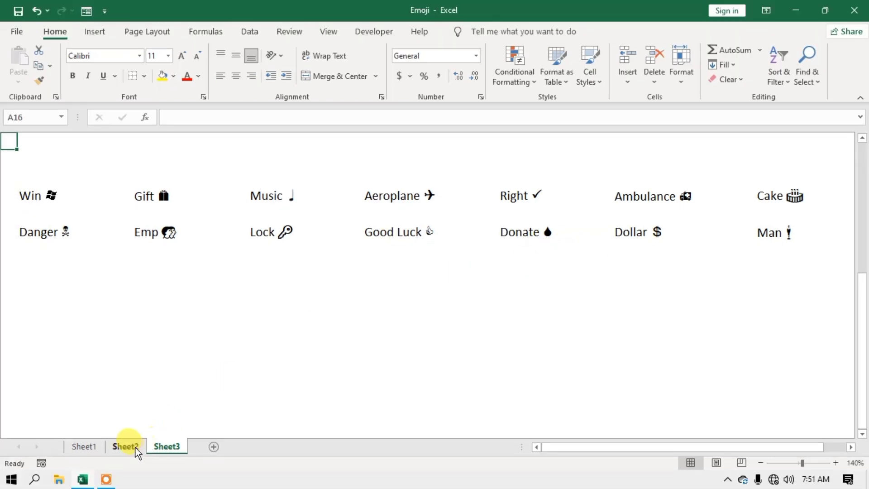
left_click(125, 447)
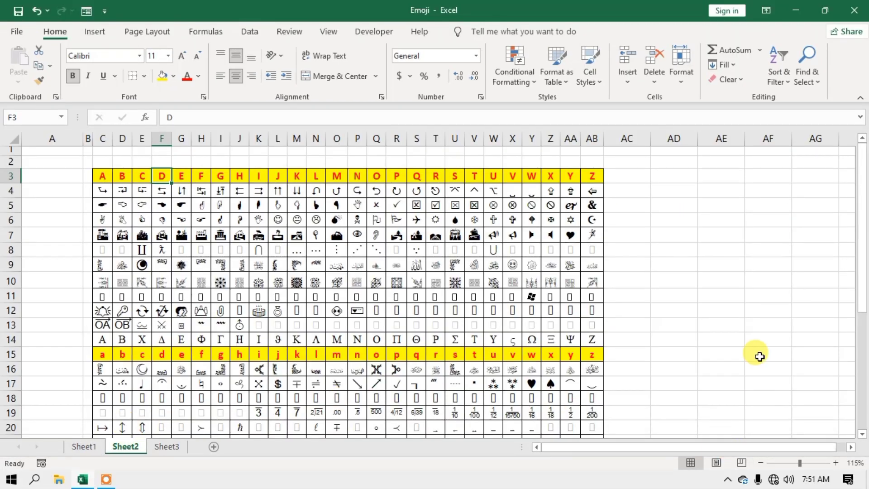
scroll(353, 268, "up", 1, "ctrl")
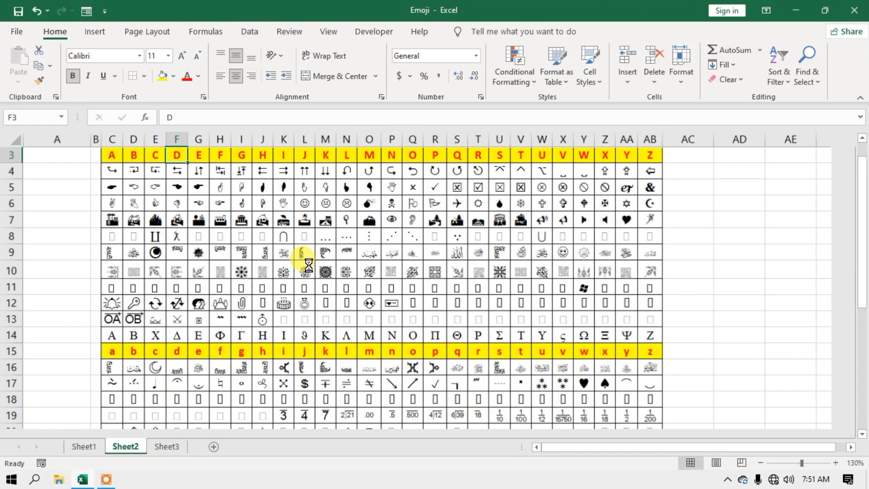
scroll(458, 282, "up", 1, "ctrl")
left_click_drag(863, 267, 865, 238)
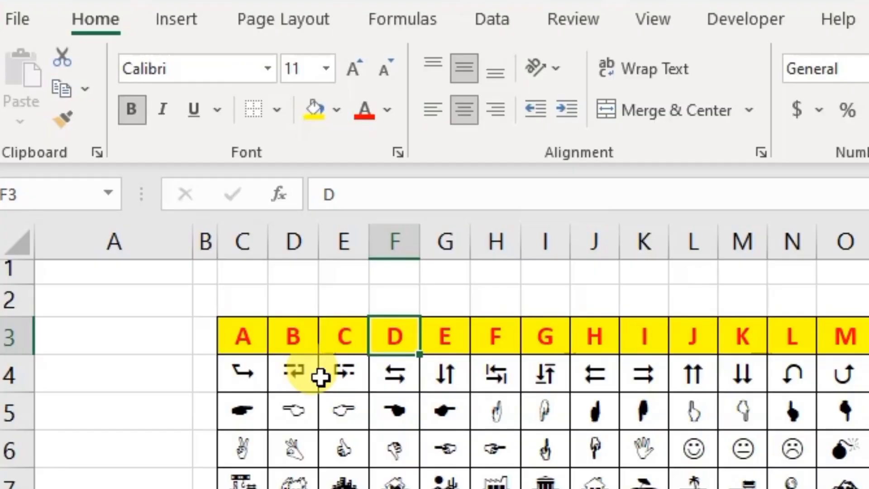
left_click(250, 381)
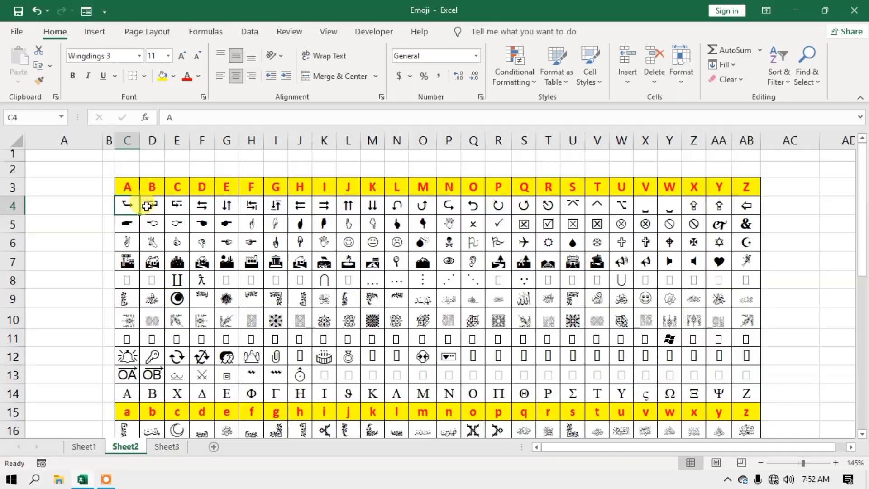
left_click(153, 205)
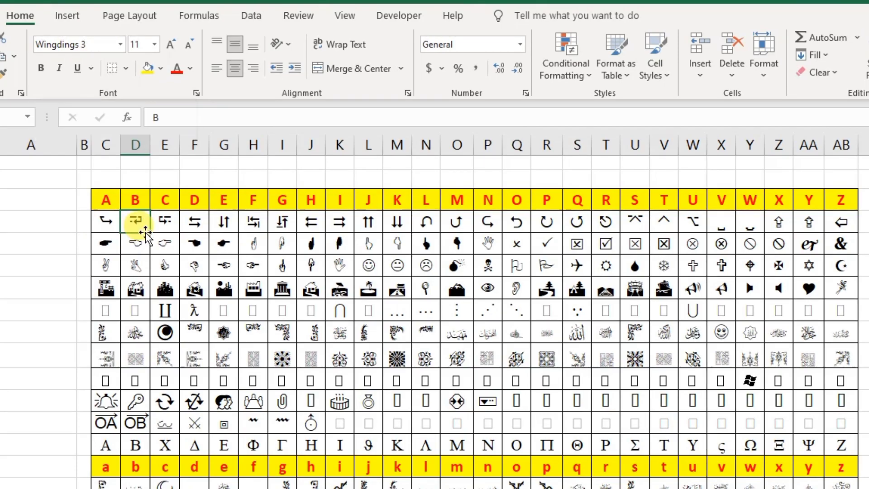
left_click(158, 222)
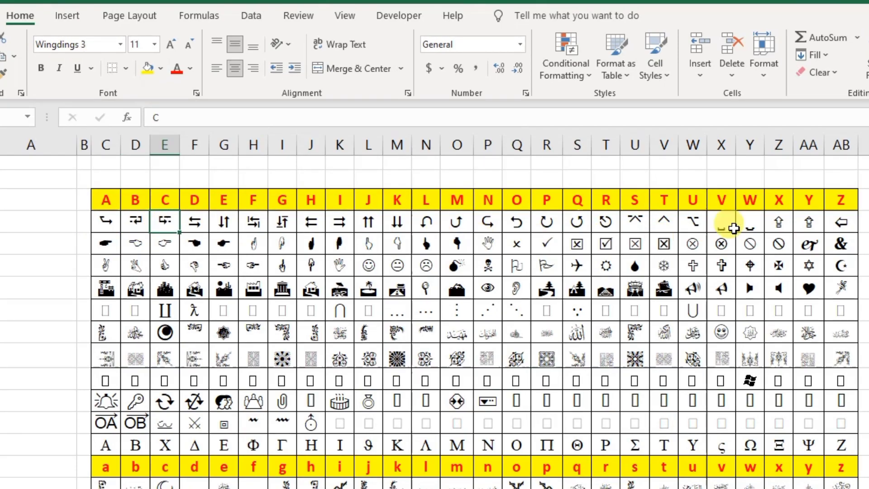
left_click(574, 227)
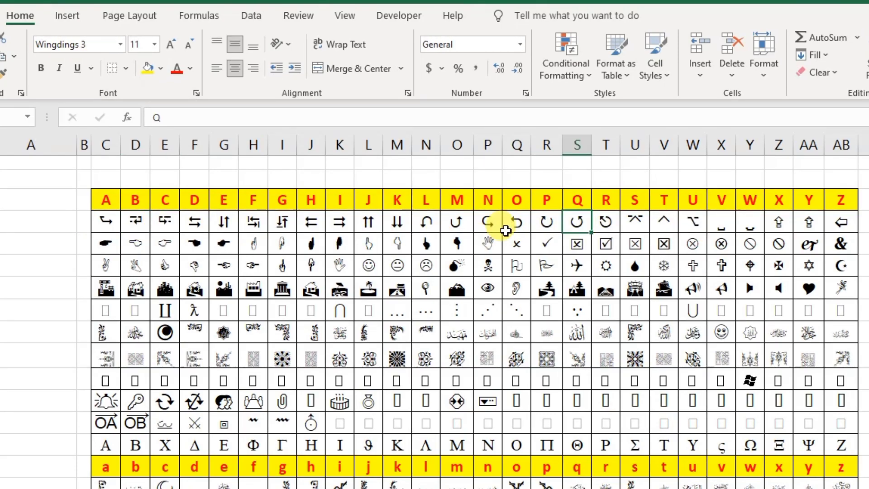
left_click(458, 222)
left_click(374, 222)
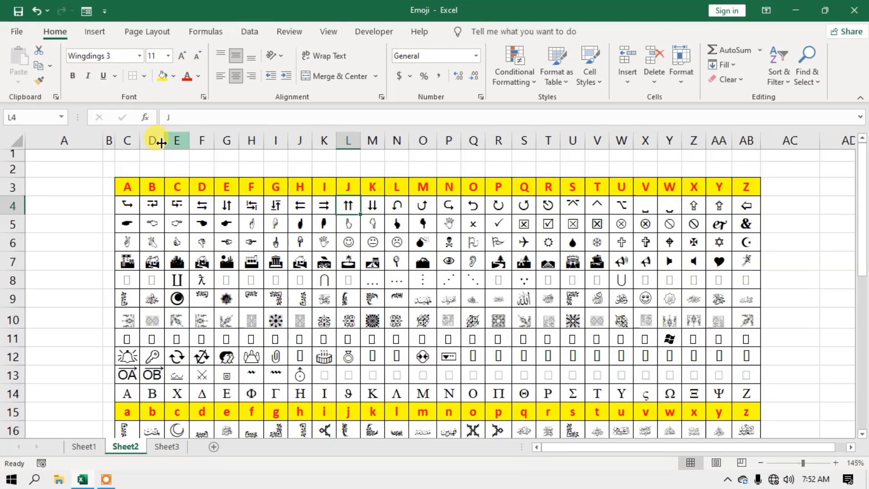
left_click(128, 224)
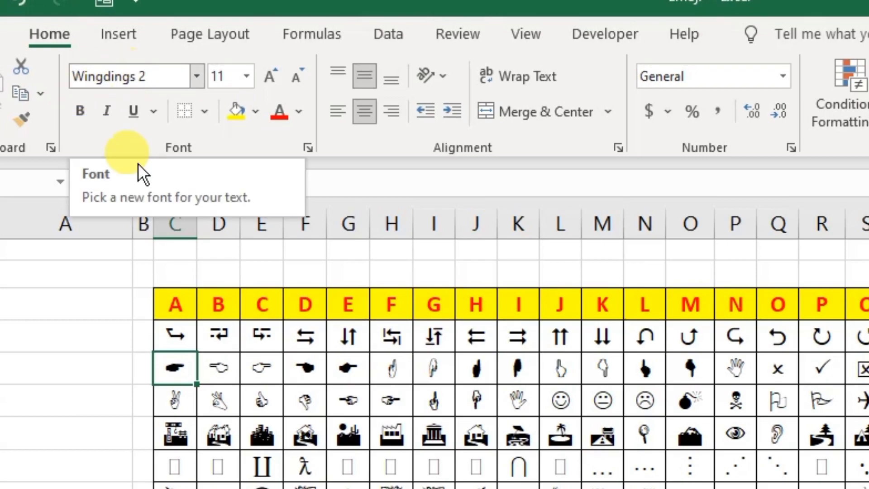
left_click(174, 336)
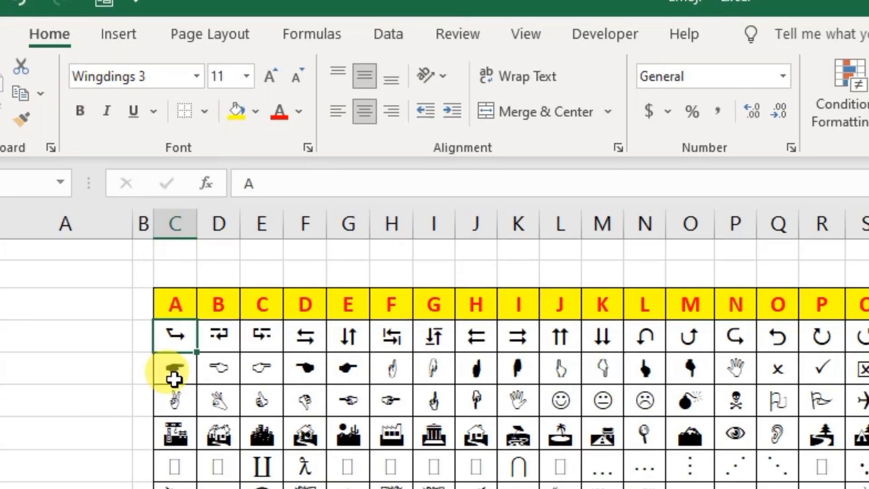
left_click(175, 379)
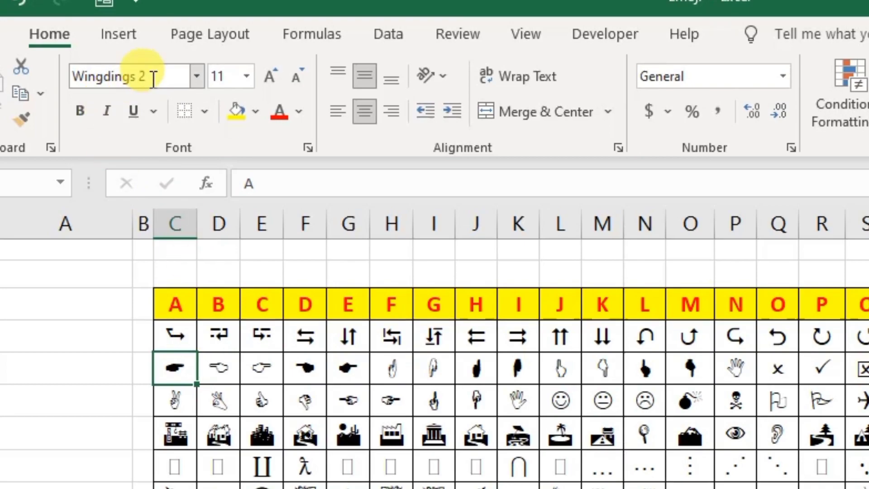
left_click(196, 76)
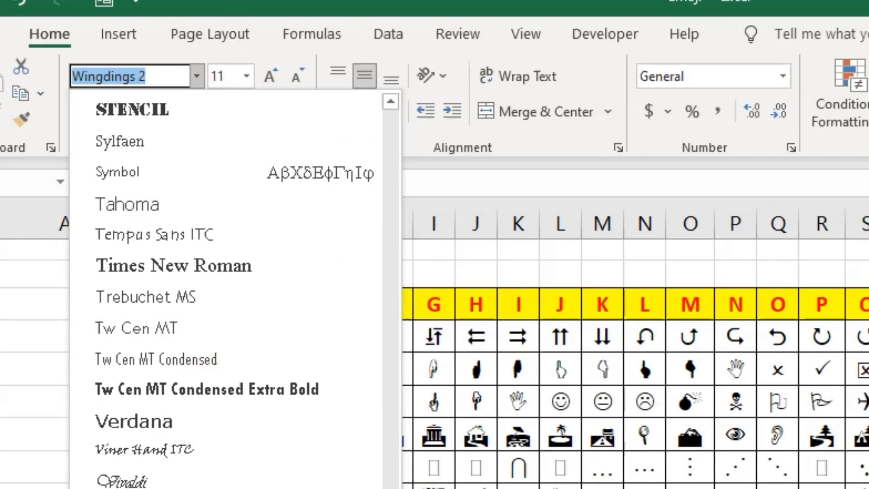
scroll(227, 289, "down", 3)
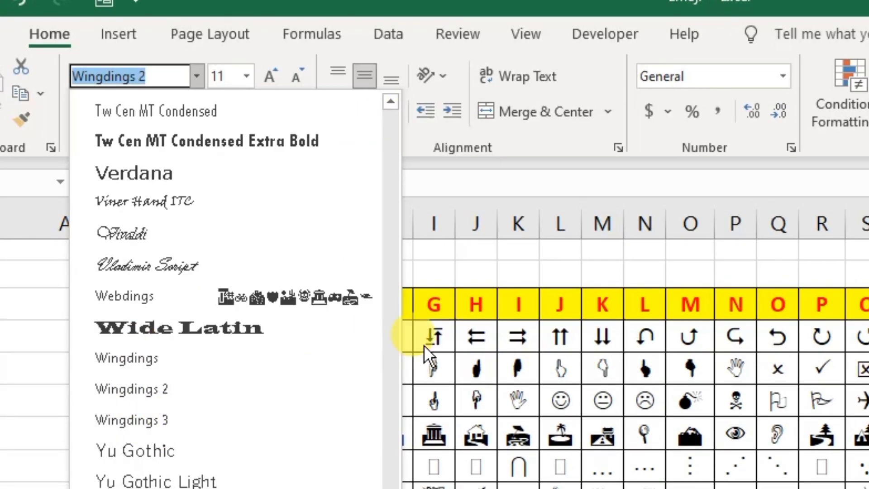
left_click(187, 374)
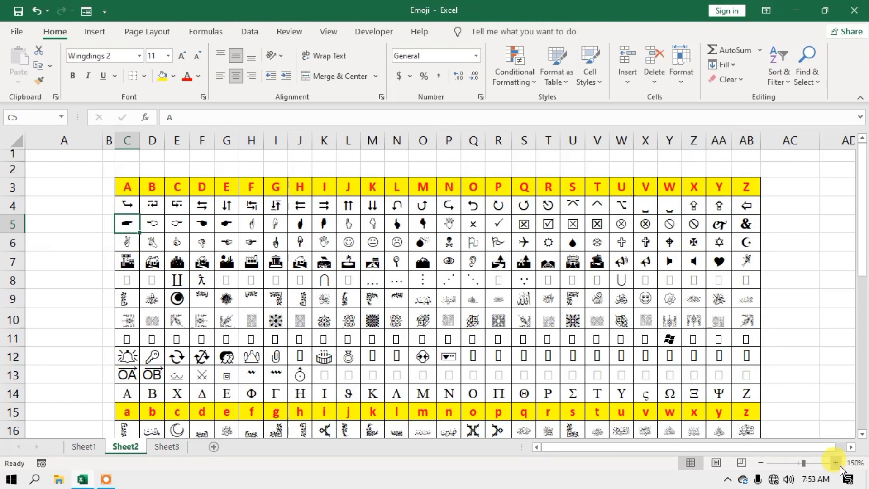
left_click(835, 462)
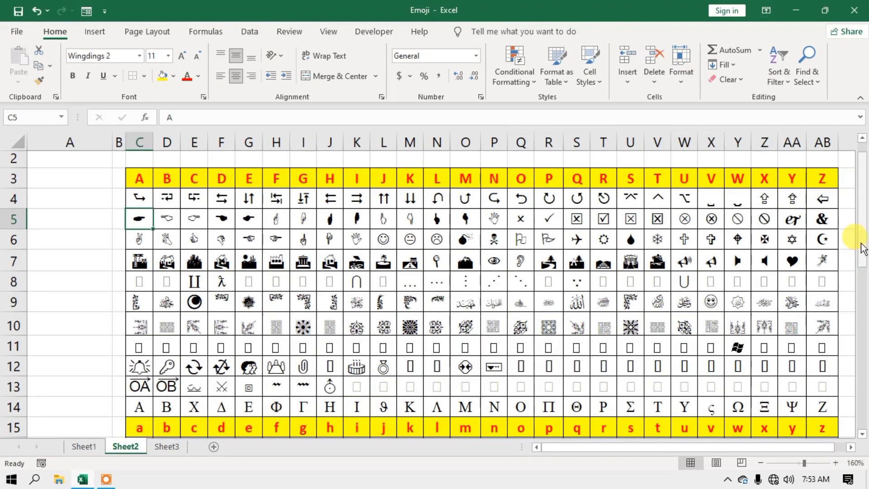
scroll(862, 246, "up", 1)
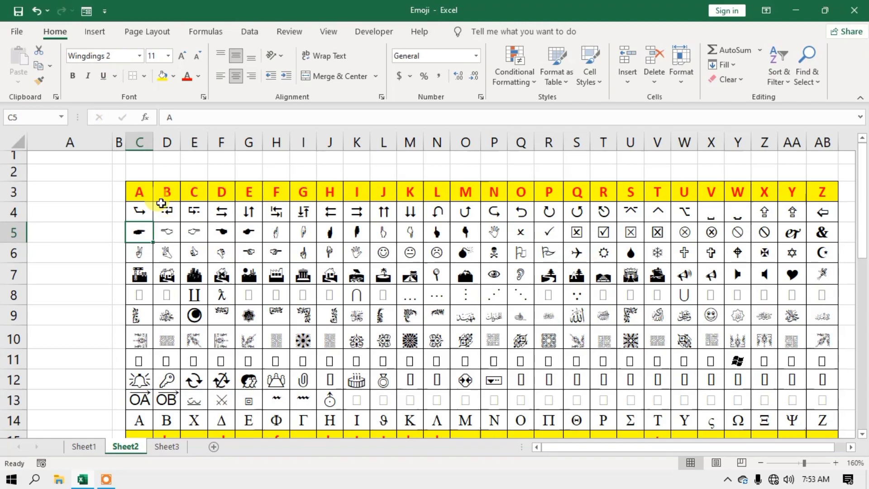
left_click(166, 234)
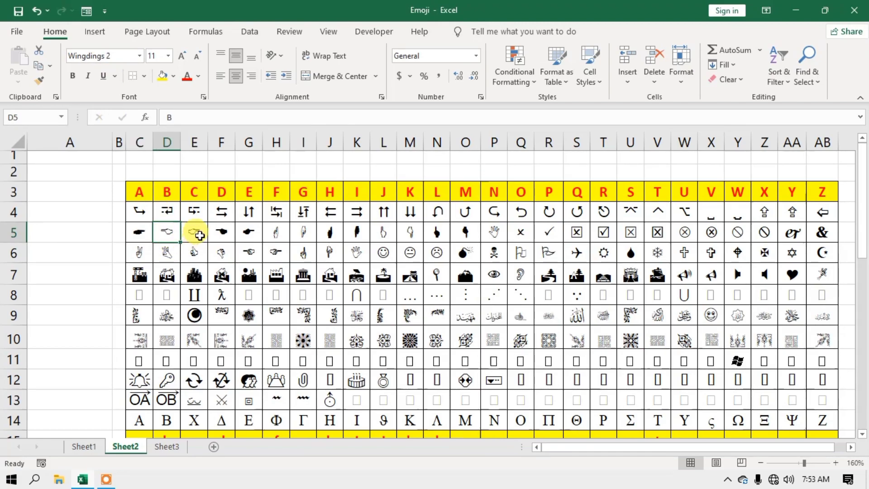
left_click(194, 233)
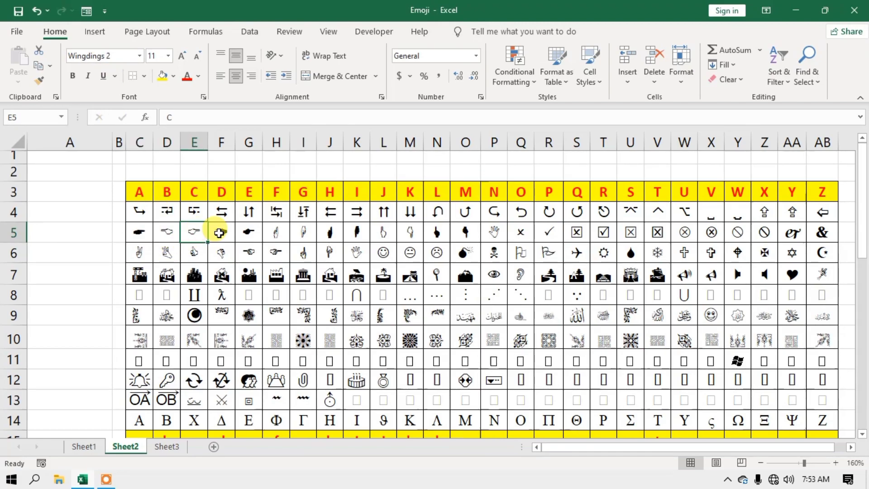
left_click(822, 232)
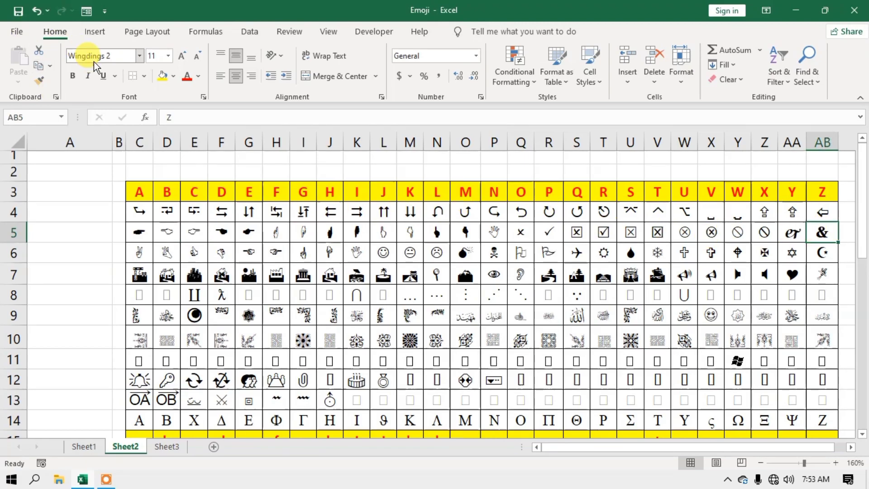
left_click(141, 209)
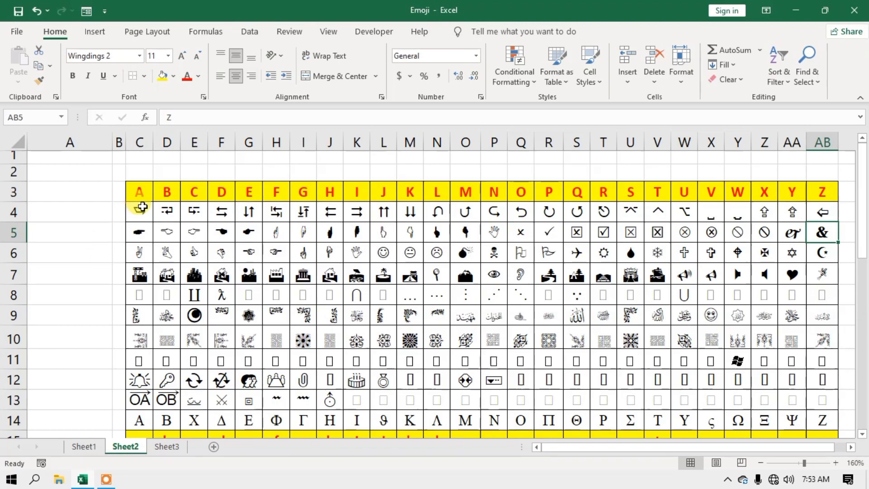
left_click(141, 233)
left_click(144, 258)
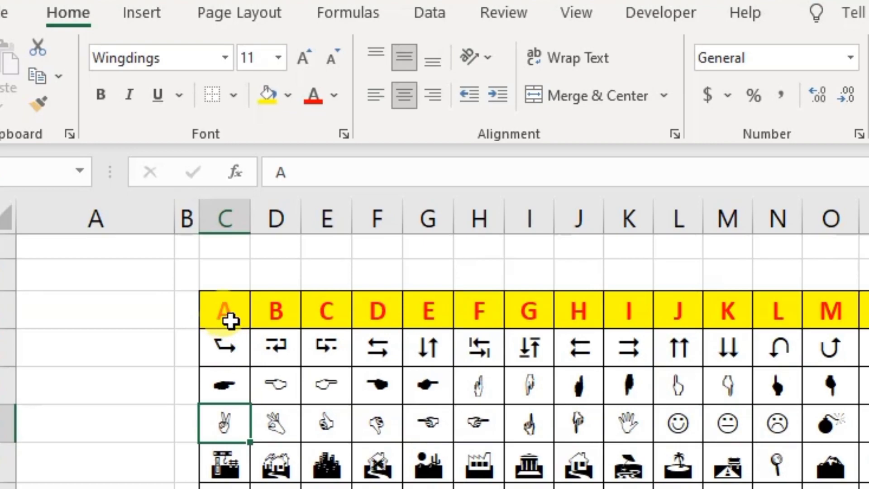
left_click(228, 310)
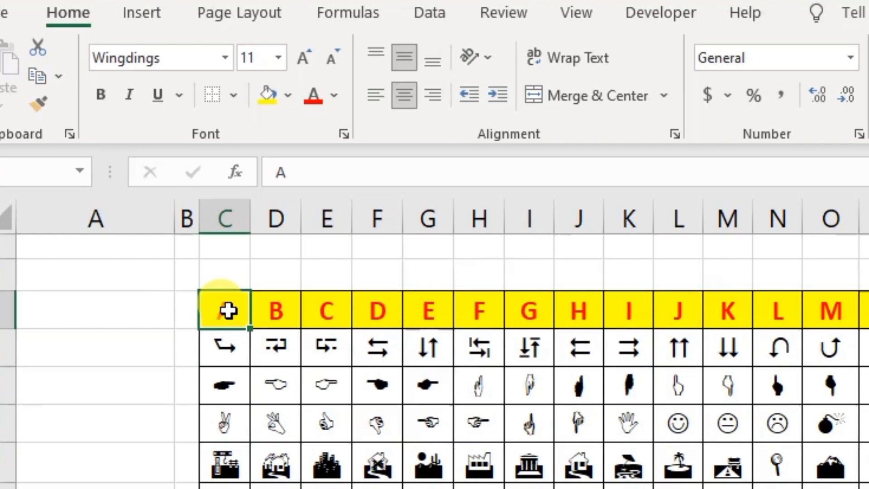
left_click(229, 426)
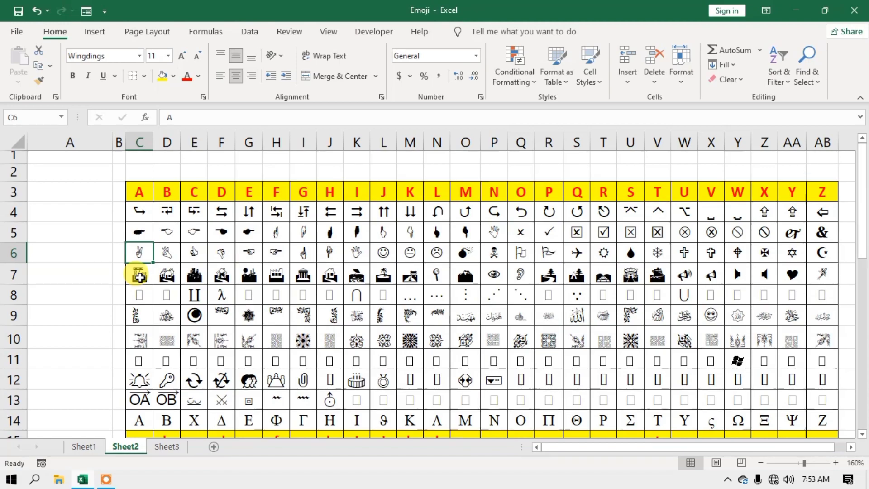
left_click(141, 274)
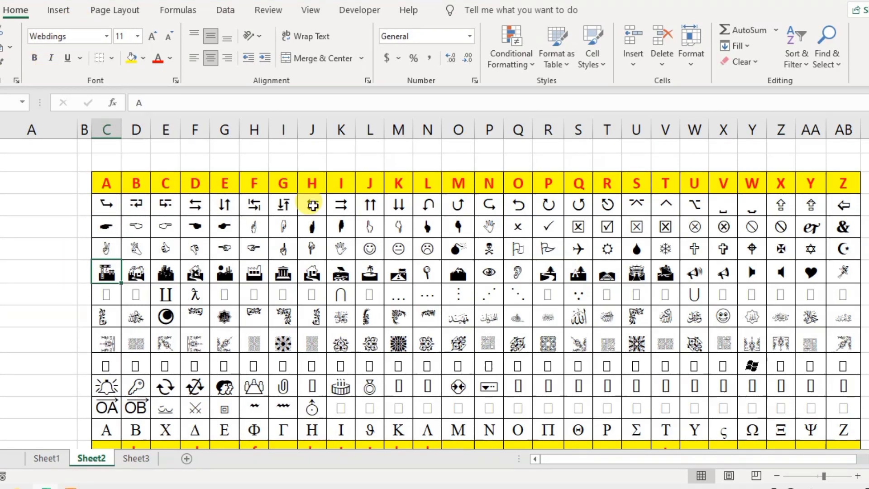
left_click(107, 297)
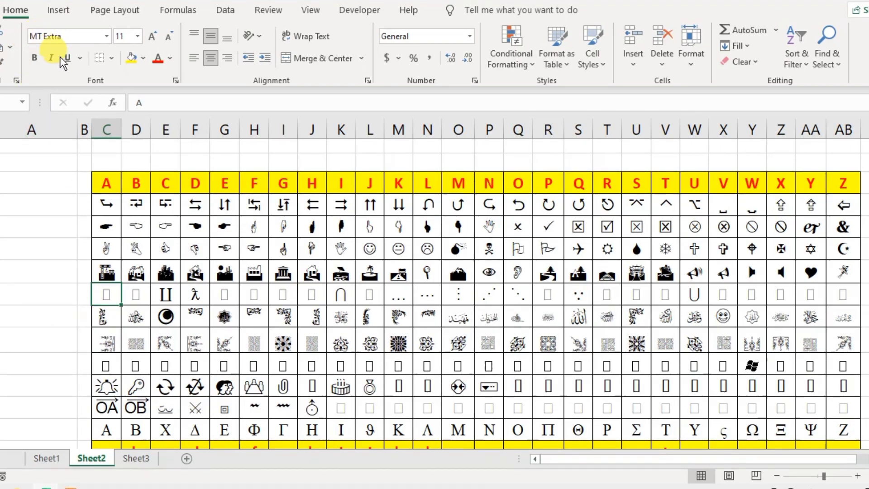
left_click(108, 321)
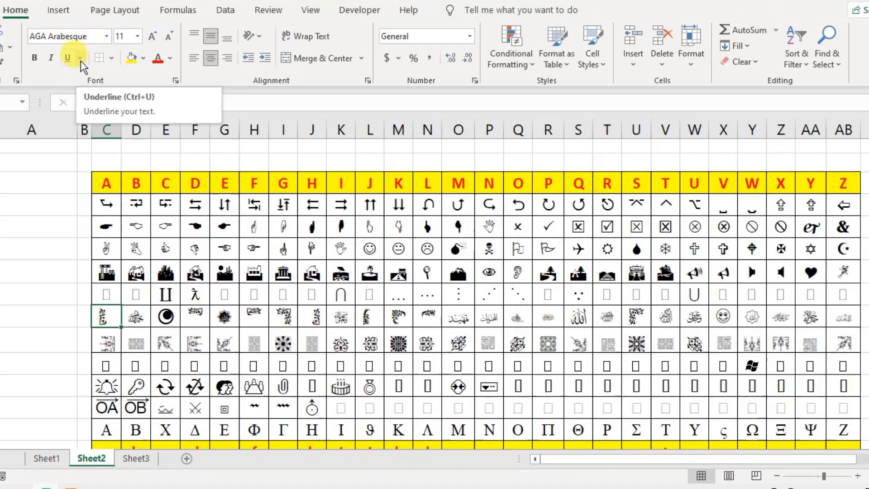
left_click(106, 34)
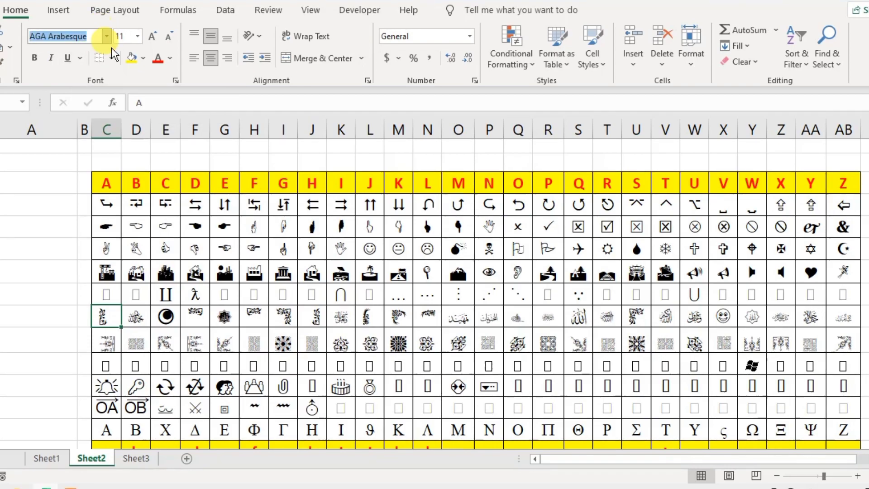
key("Escape")
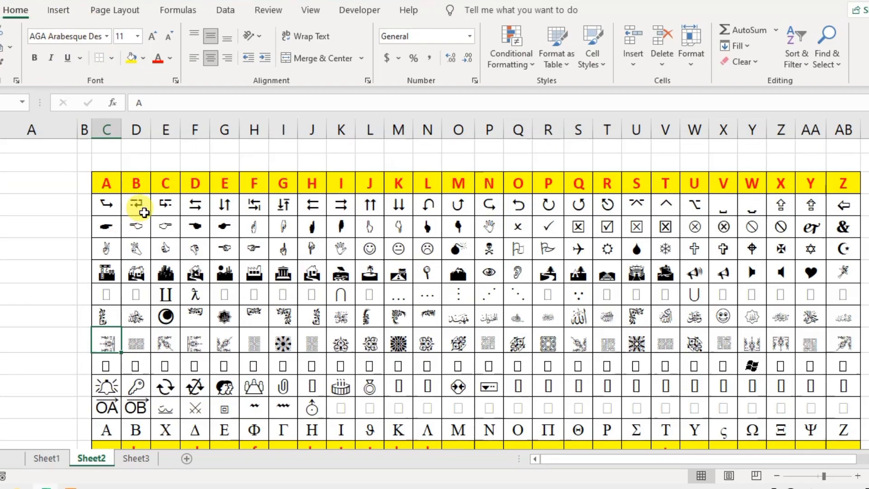
left_click(109, 365)
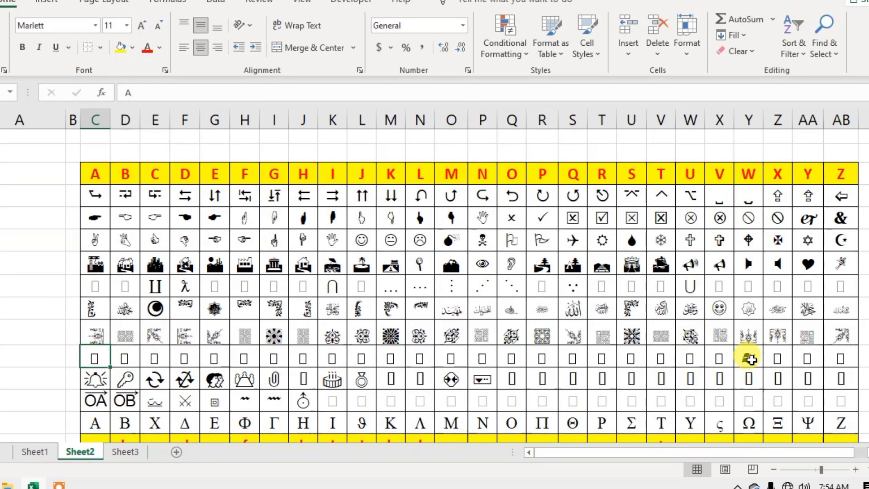
left_click(749, 357)
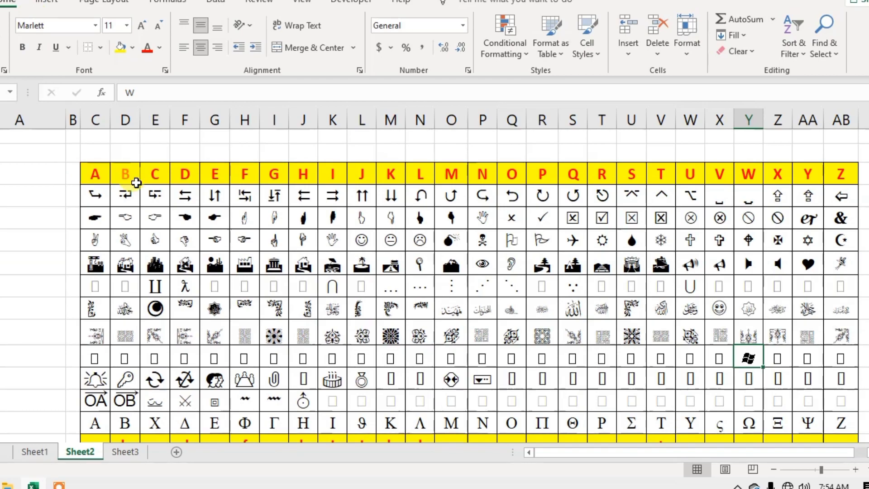
left_click(751, 175)
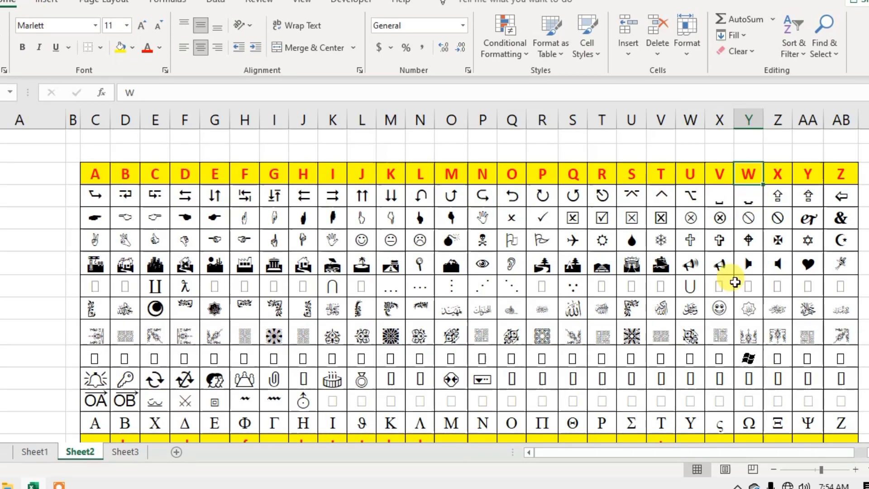
left_click(746, 357)
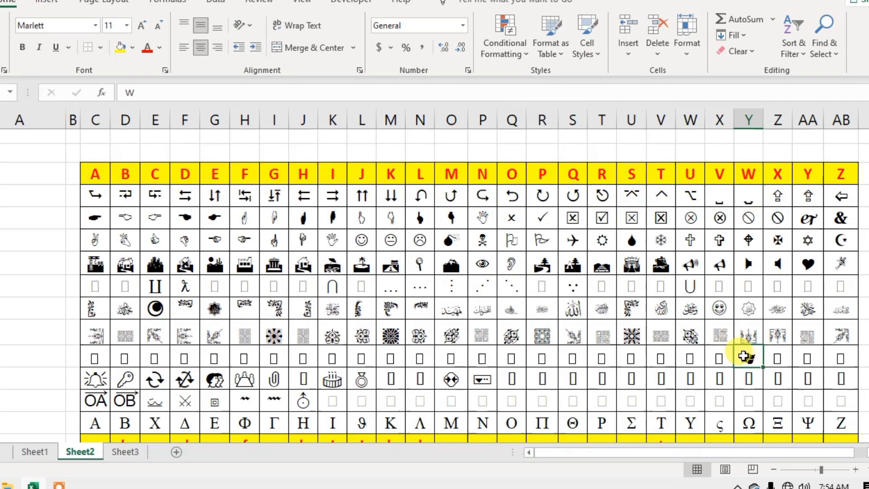
left_click(92, 379)
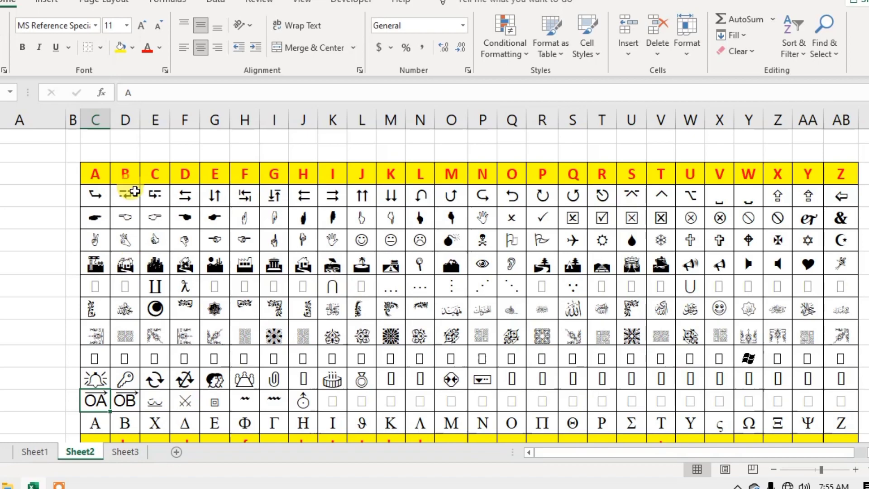
left_click(97, 425)
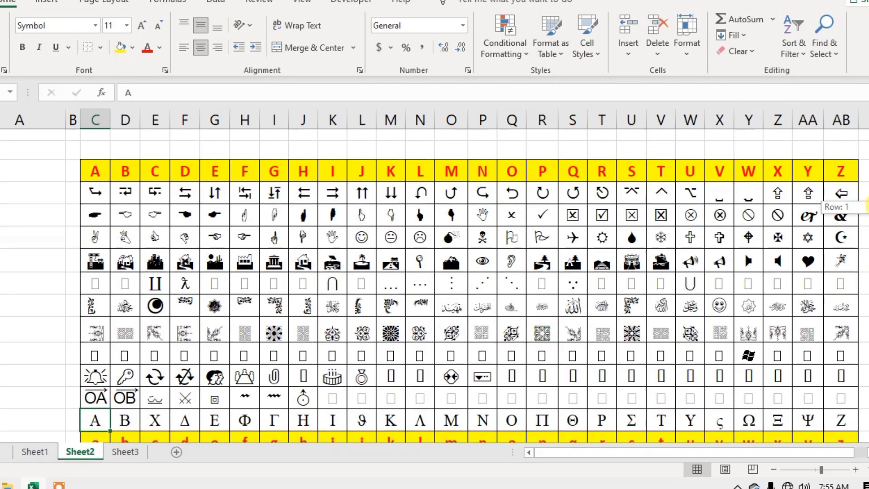
scroll(423, 196, "down", 1)
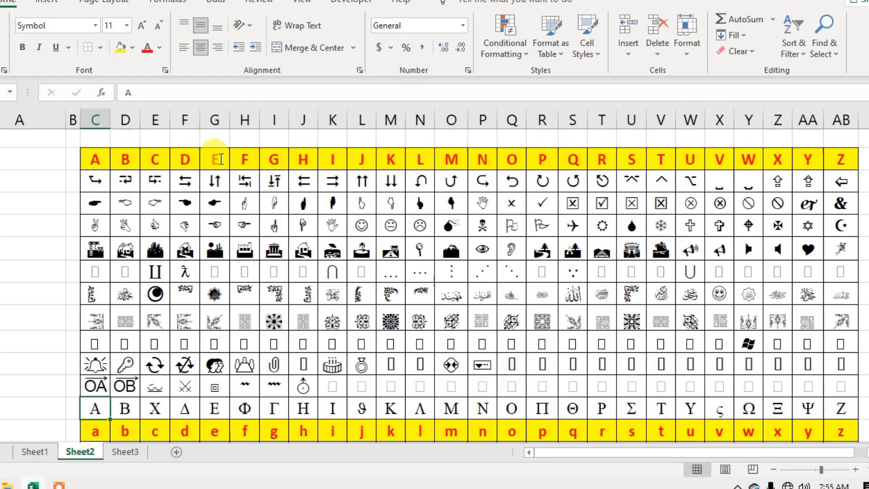
left_click_drag(223, 163, 202, 133)
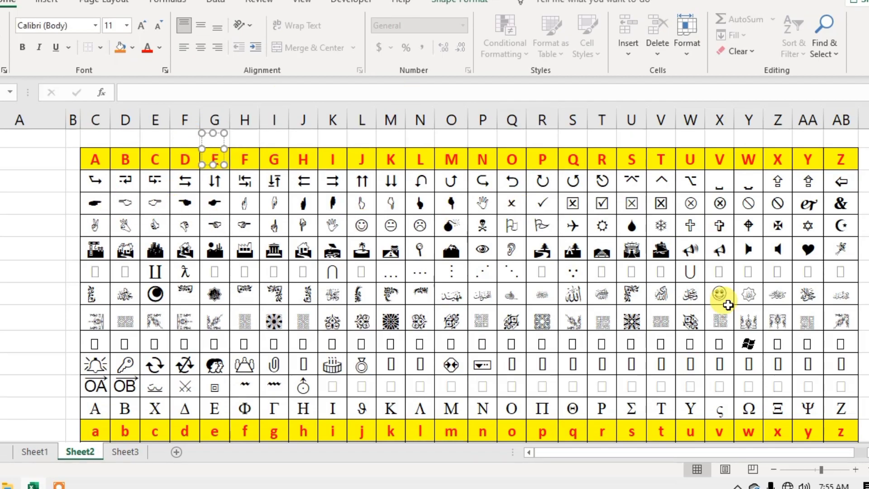
left_click(687, 336)
left_click_drag(866, 186, 865, 191)
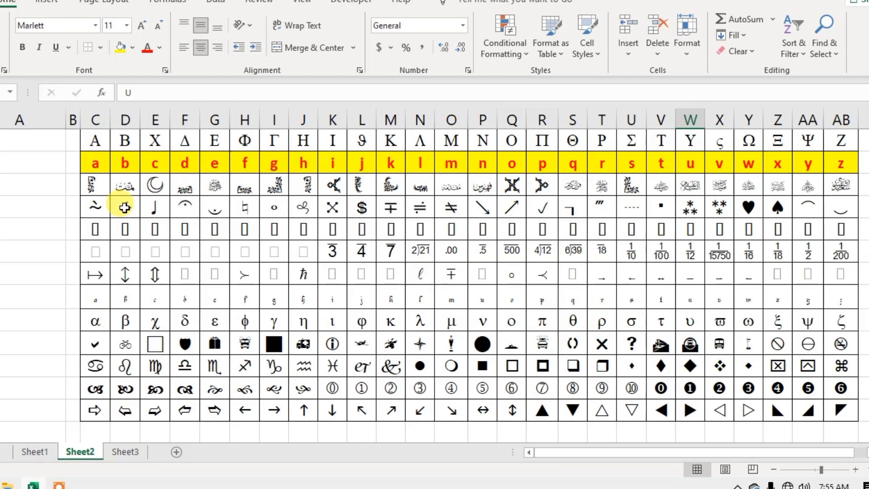
left_click(90, 185)
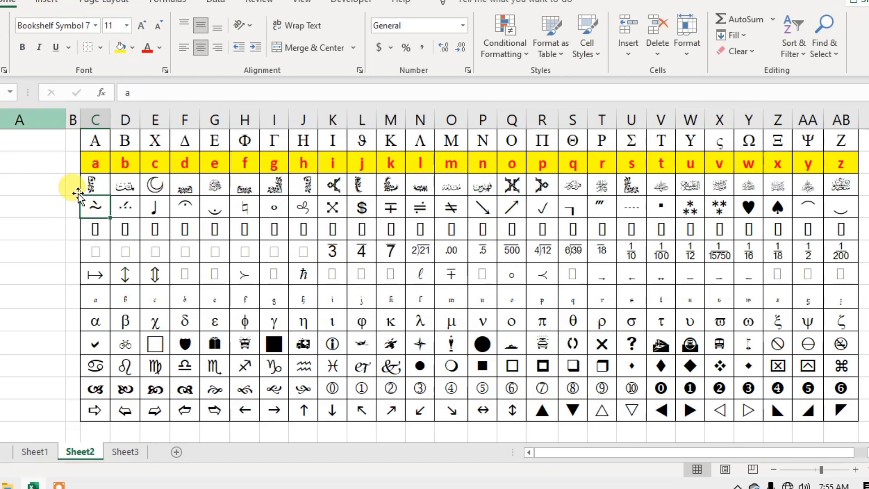
left_click(95, 226)
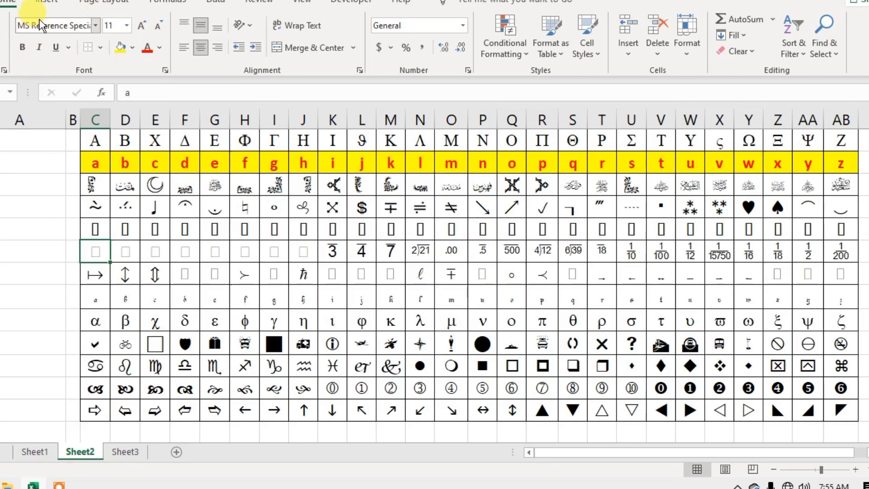
left_click(101, 279)
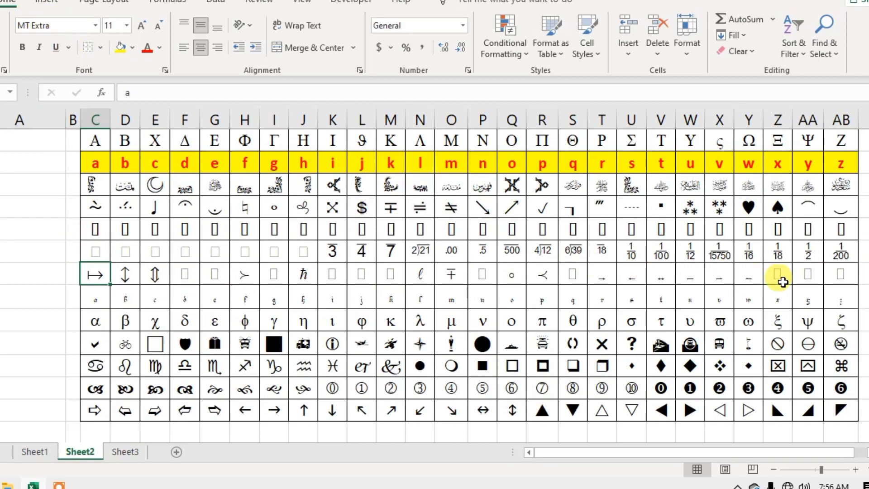
left_click(105, 302)
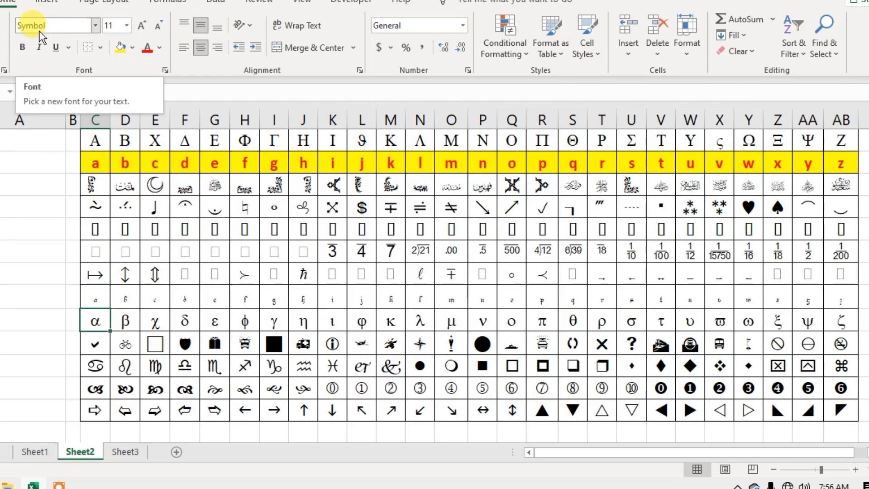
left_click(94, 342)
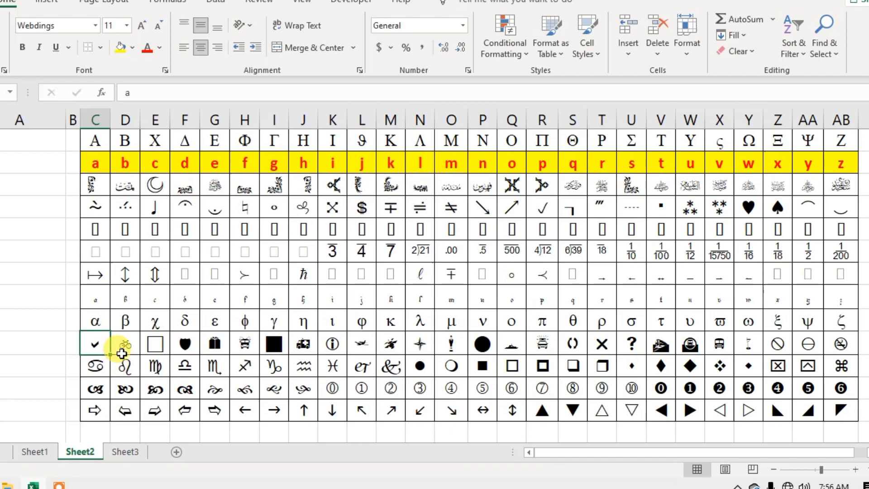
left_click(129, 341)
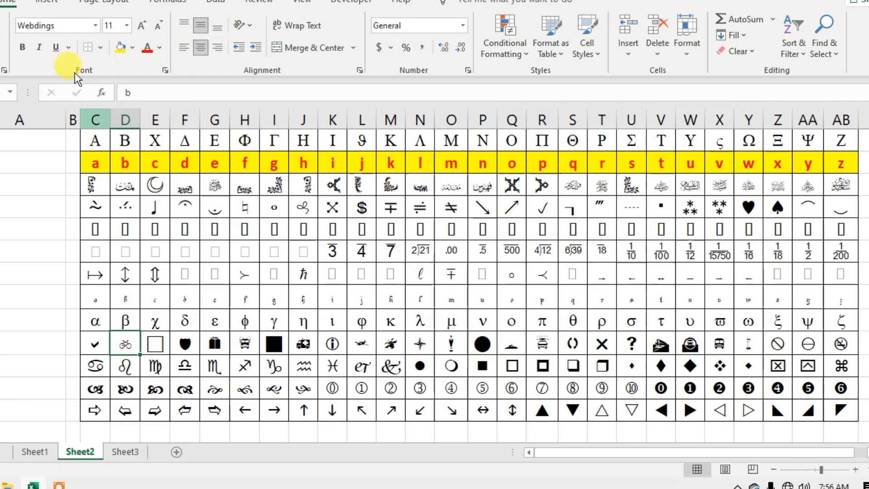
left_click(44, 46)
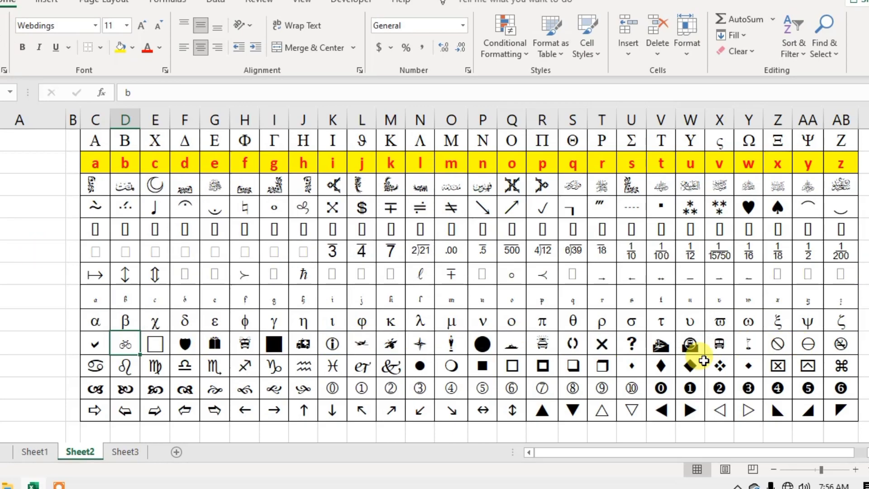
left_click(96, 367)
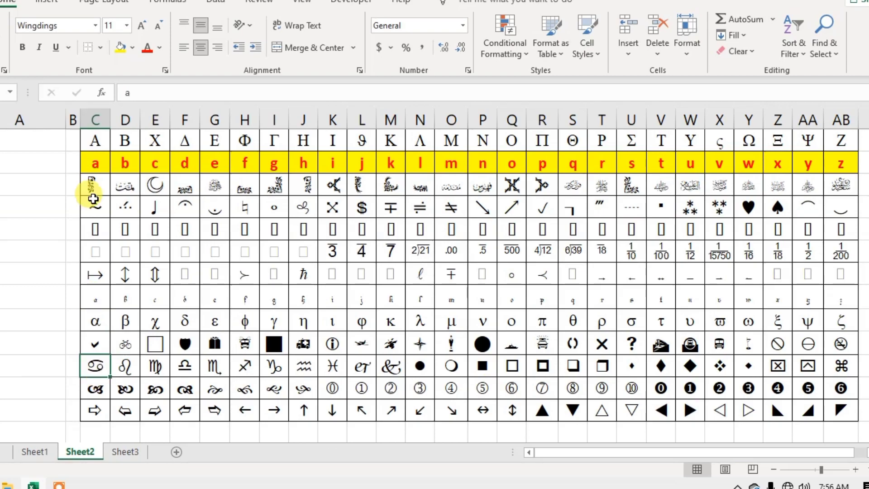
left_click(96, 392)
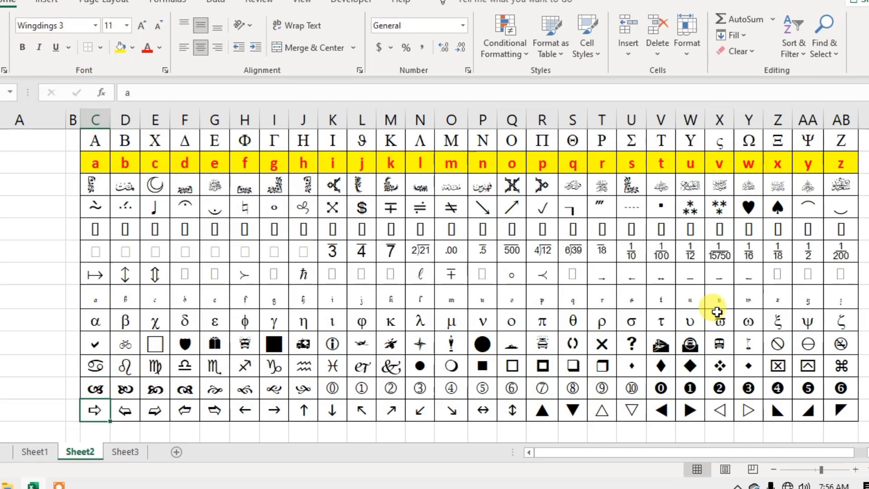
left_click_drag(865, 305, 866, 312)
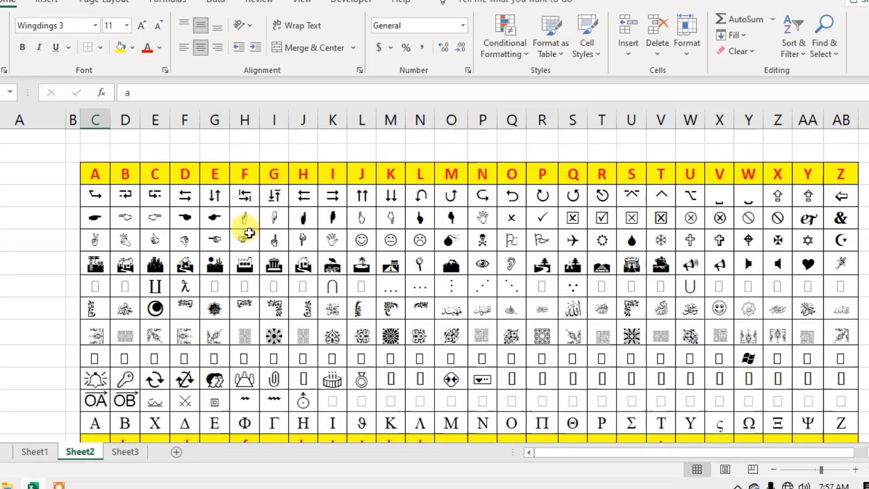
Step: Check the letters behind the hand and bomb symbols and the M header, then show Sheet3
left_click(361, 218)
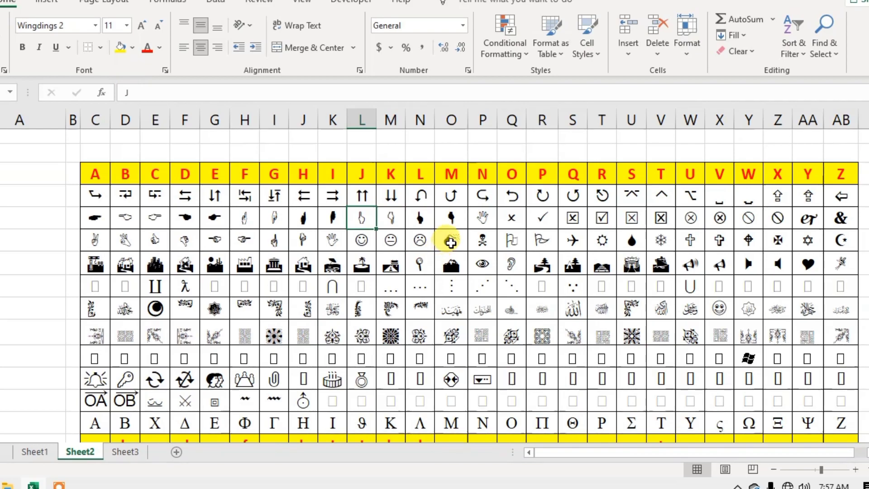
left_click(450, 243)
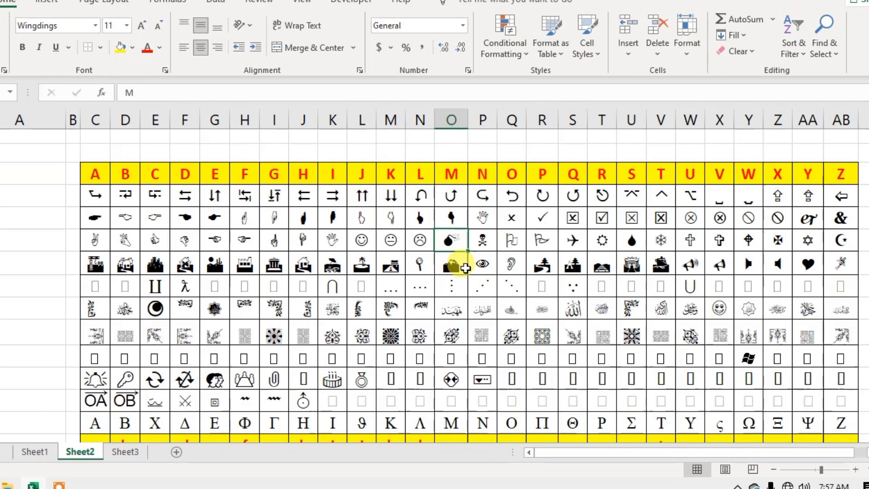
left_click(451, 174)
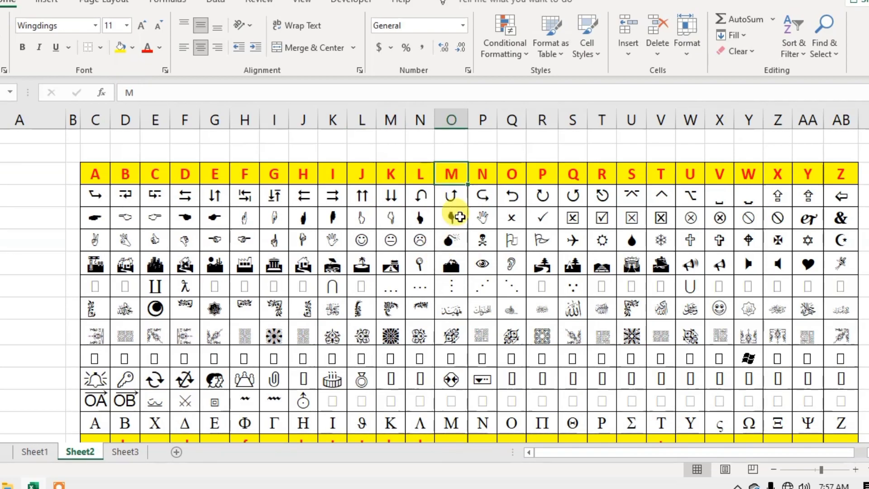
left_click(452, 239)
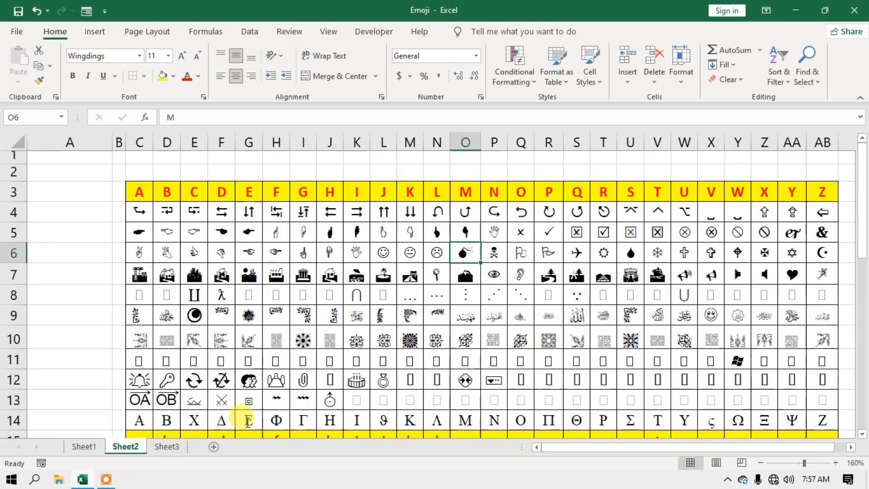
left_click(179, 447)
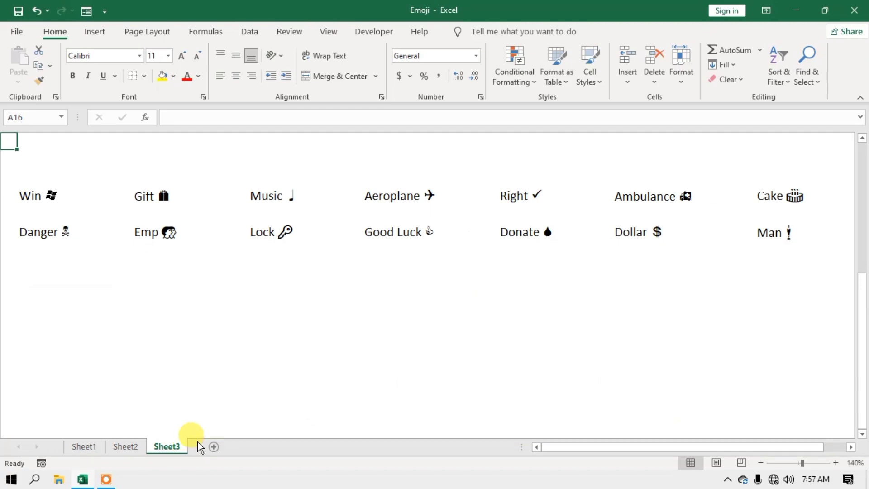
Step: Type a test entry 'fgfg' below Sheet3's list, recheck the Win label, and select C24
left_click(32, 198)
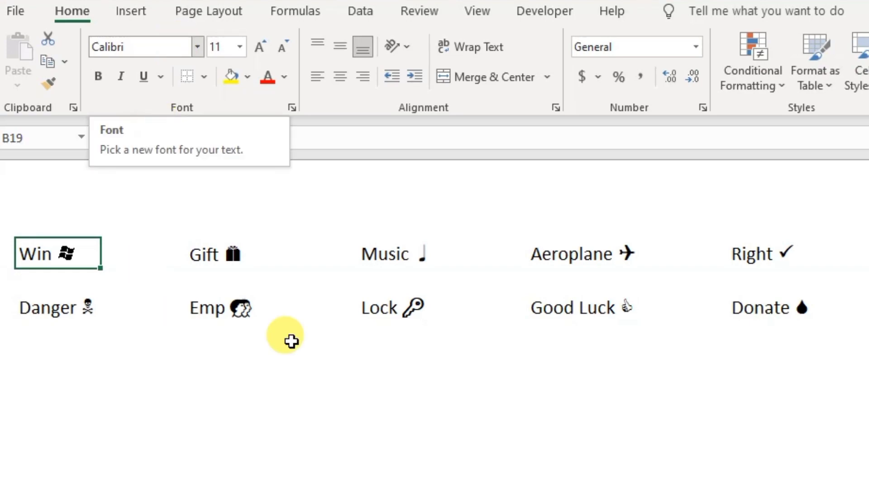
left_click(330, 395)
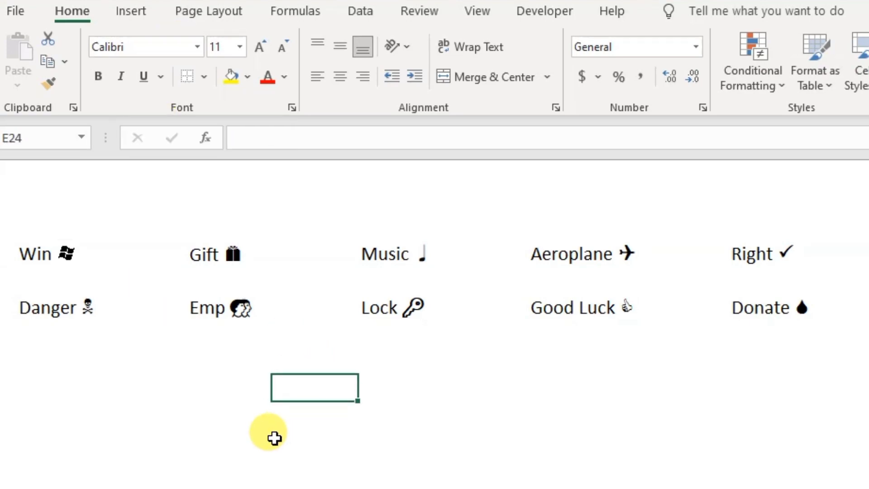
type("fgfg")
left_click(218, 414)
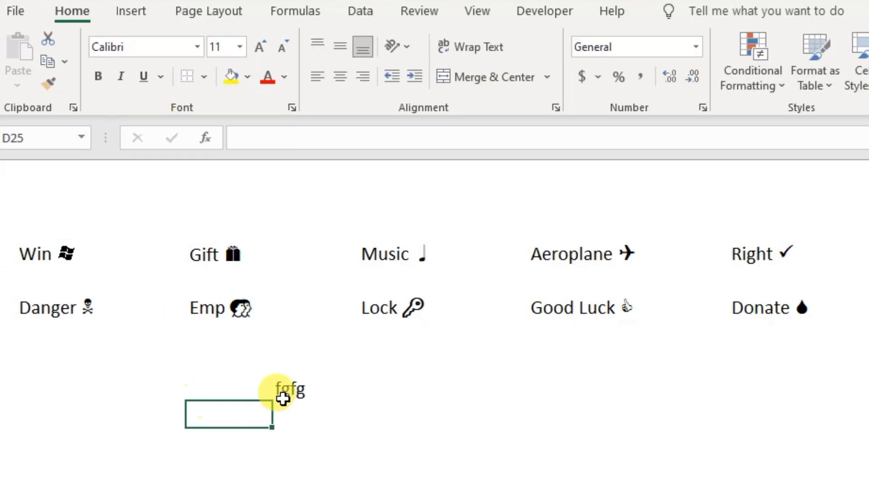
left_click(288, 394)
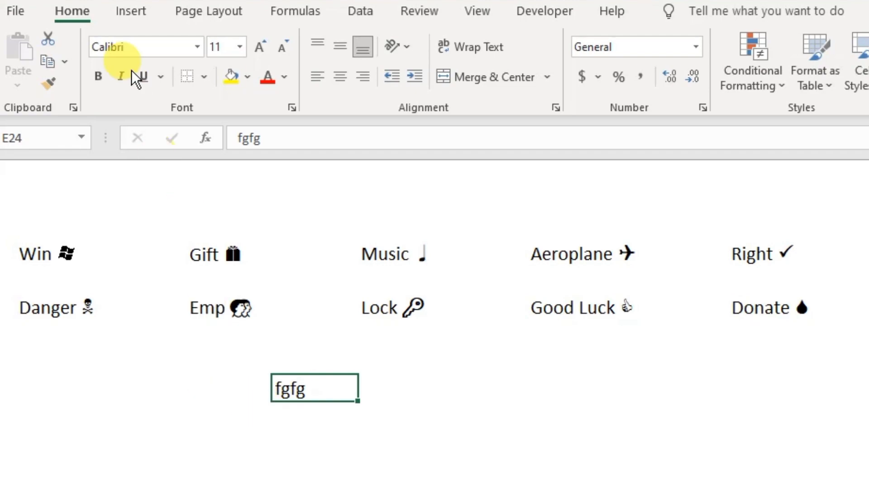
left_click(35, 253)
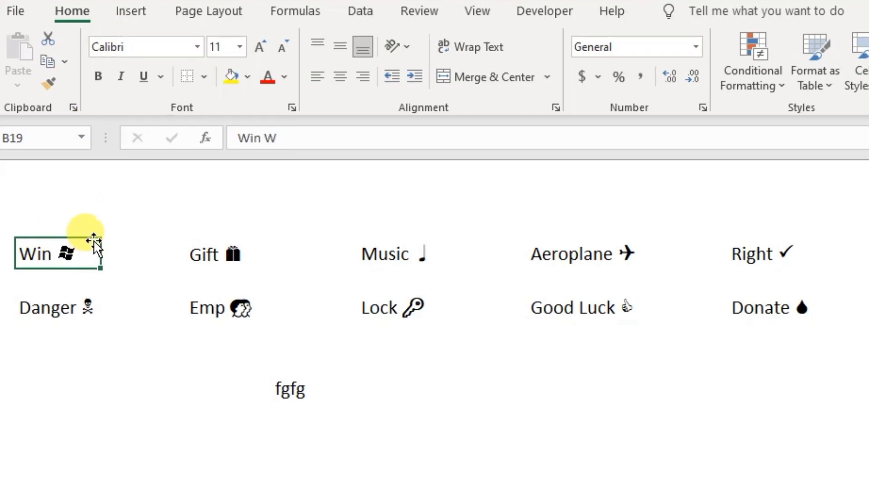
left_click(153, 387)
type("Win")
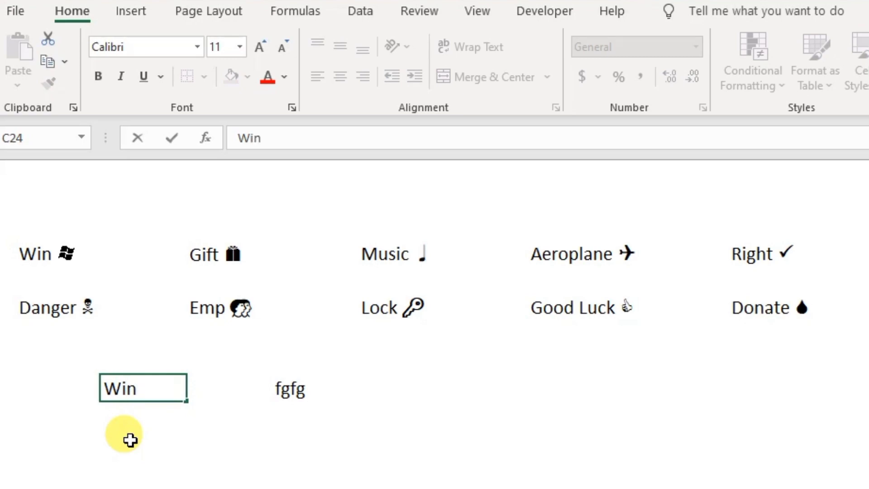
Step: Extend the new C24 label to 'Win W' and preview the font list without choosing one
left_click(57, 252)
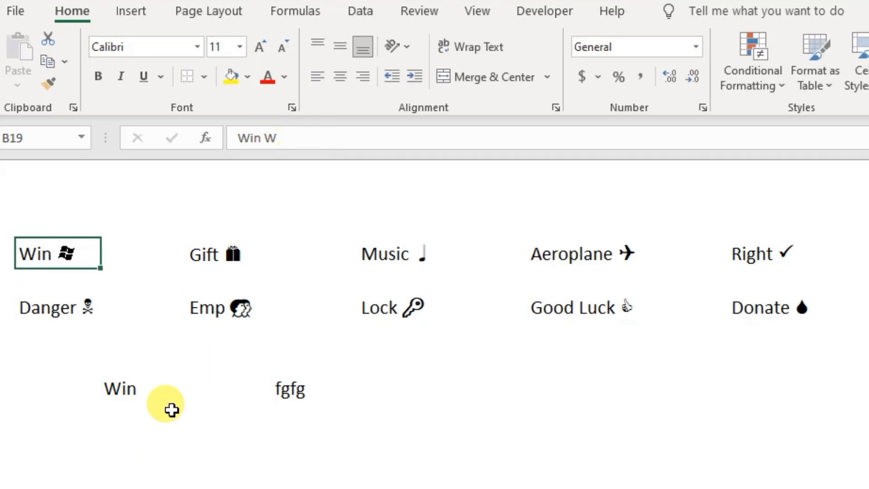
left_click(125, 405)
double_click(157, 389)
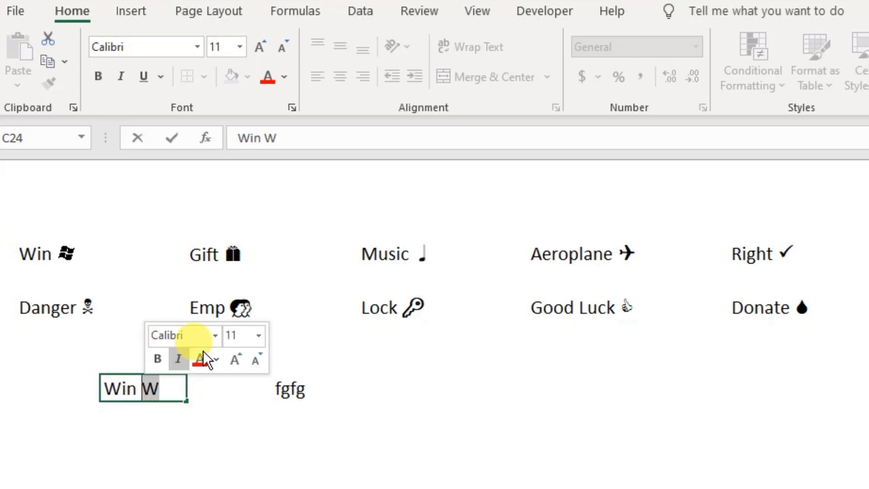
left_click(213, 336)
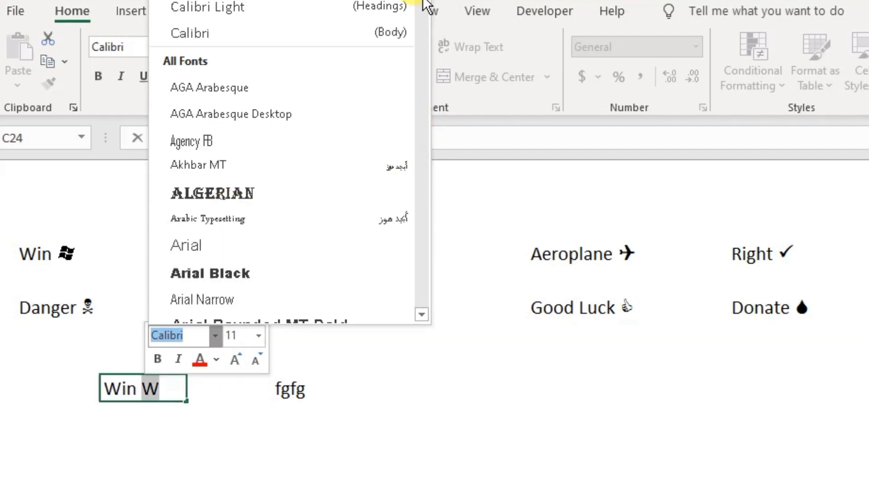
left_click_drag(425, 5, 417, 303)
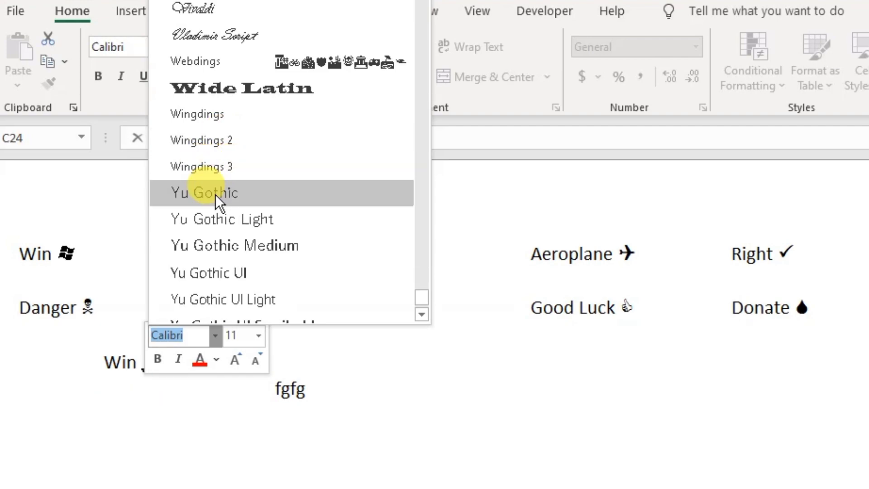
key("Escape")
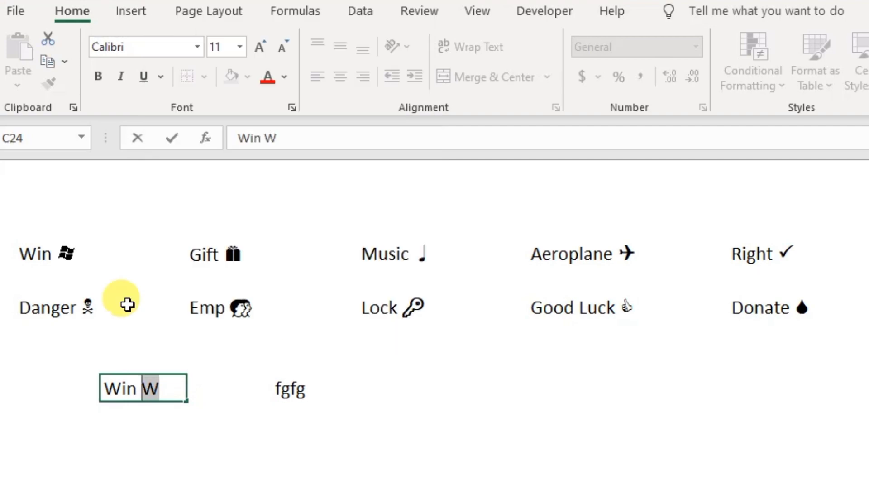
Step: Inspect the original Win label in B19 to see its logo character uses Marlett
left_click(58, 253)
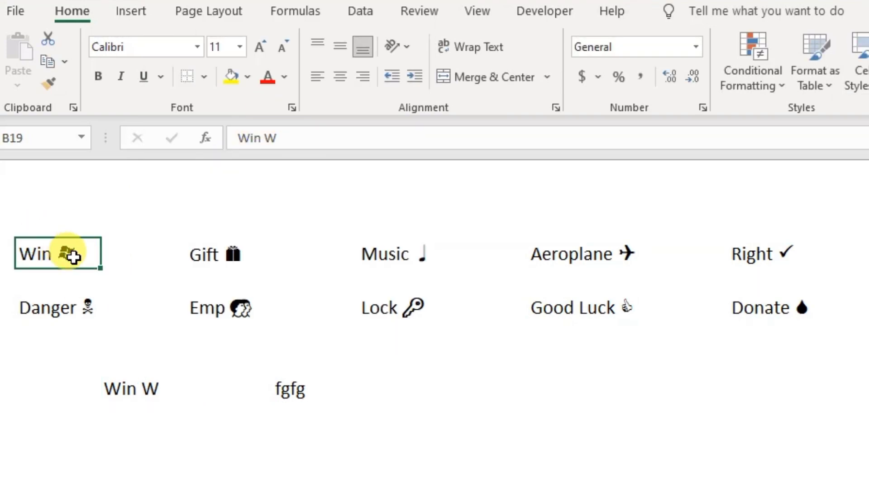
double_click(50, 260)
double_click(66, 252)
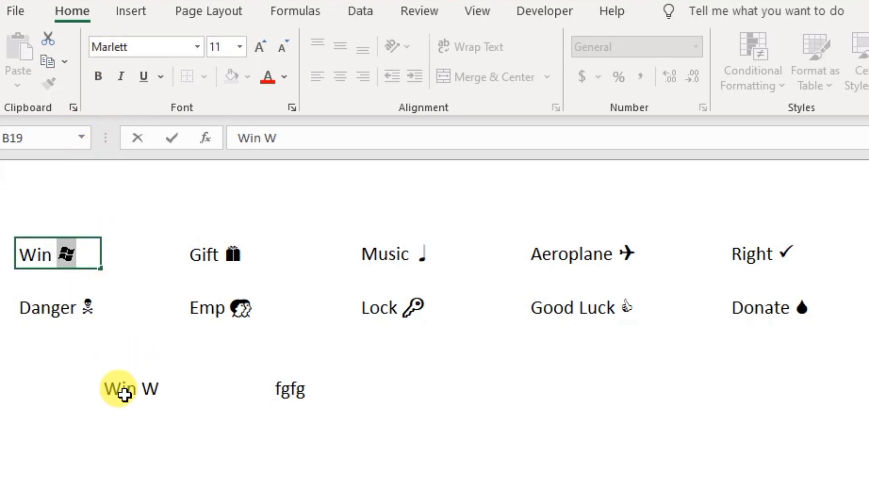
Step: Set the W in C24 to Marlett so the new label shows the Windows logo
left_click(149, 389)
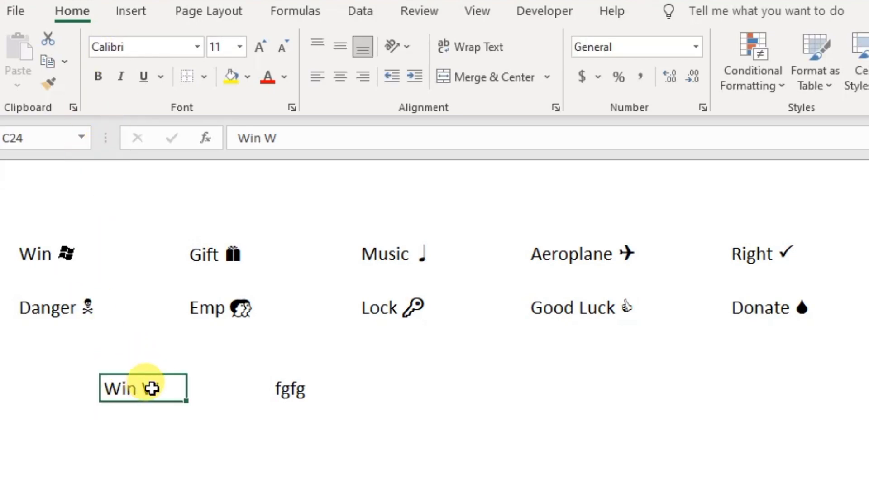
double_click(152, 388)
double_click(154, 390)
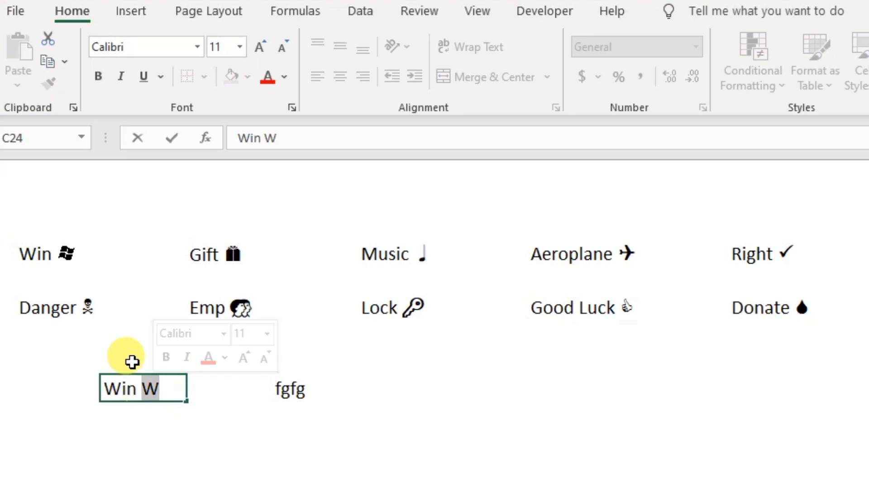
left_click(223, 334)
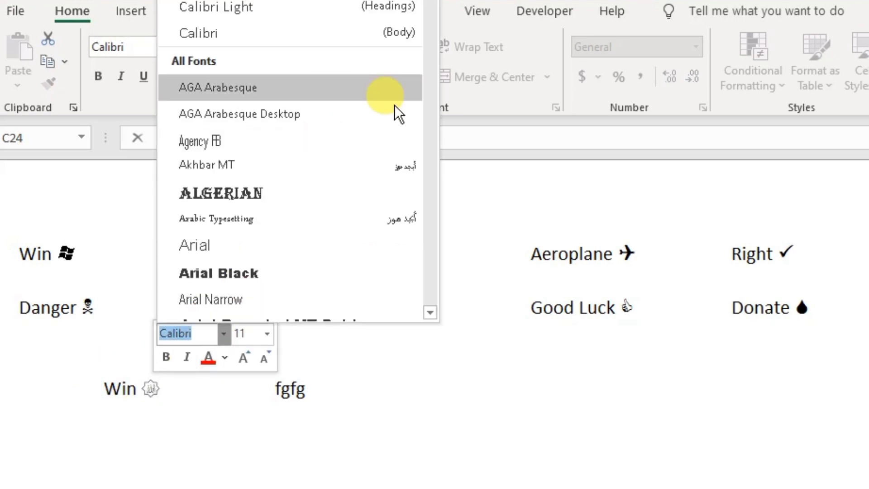
left_click_drag(435, 3, 439, 161)
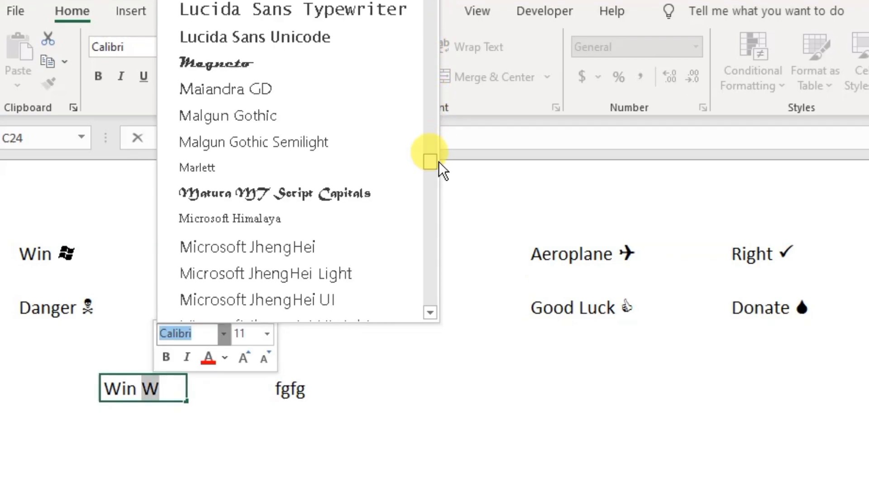
left_click(271, 168)
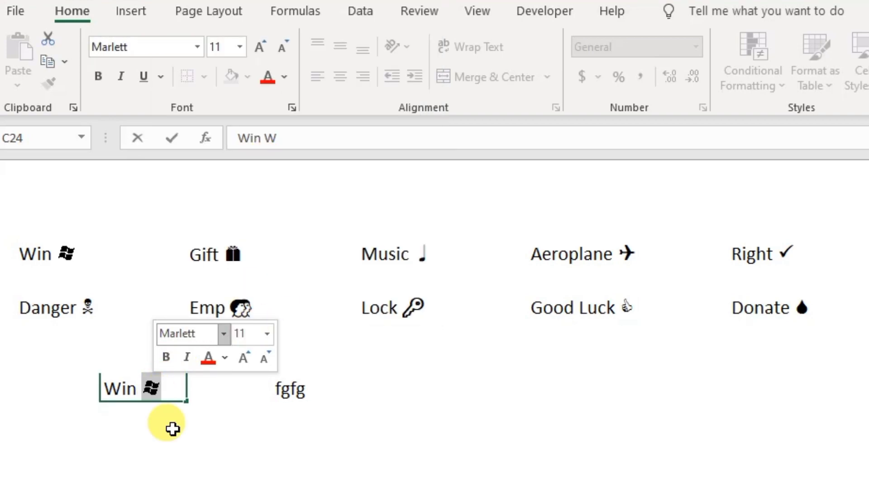
left_click(149, 419)
left_click(444, 446)
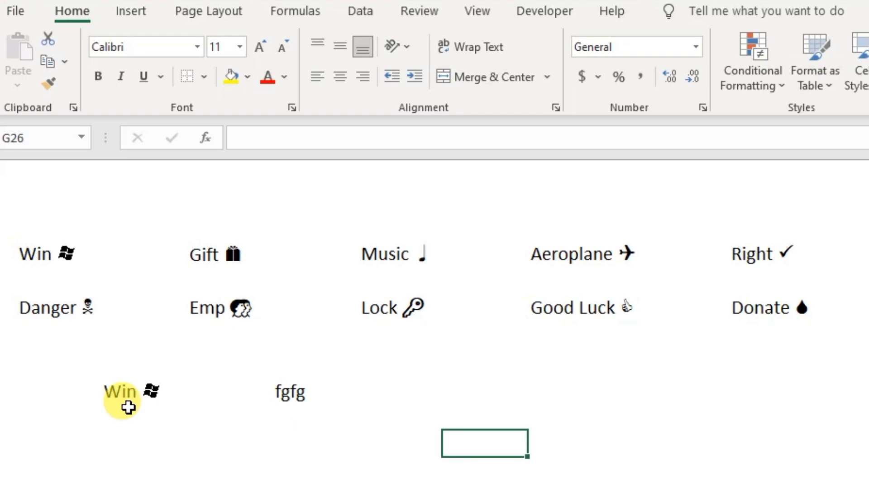